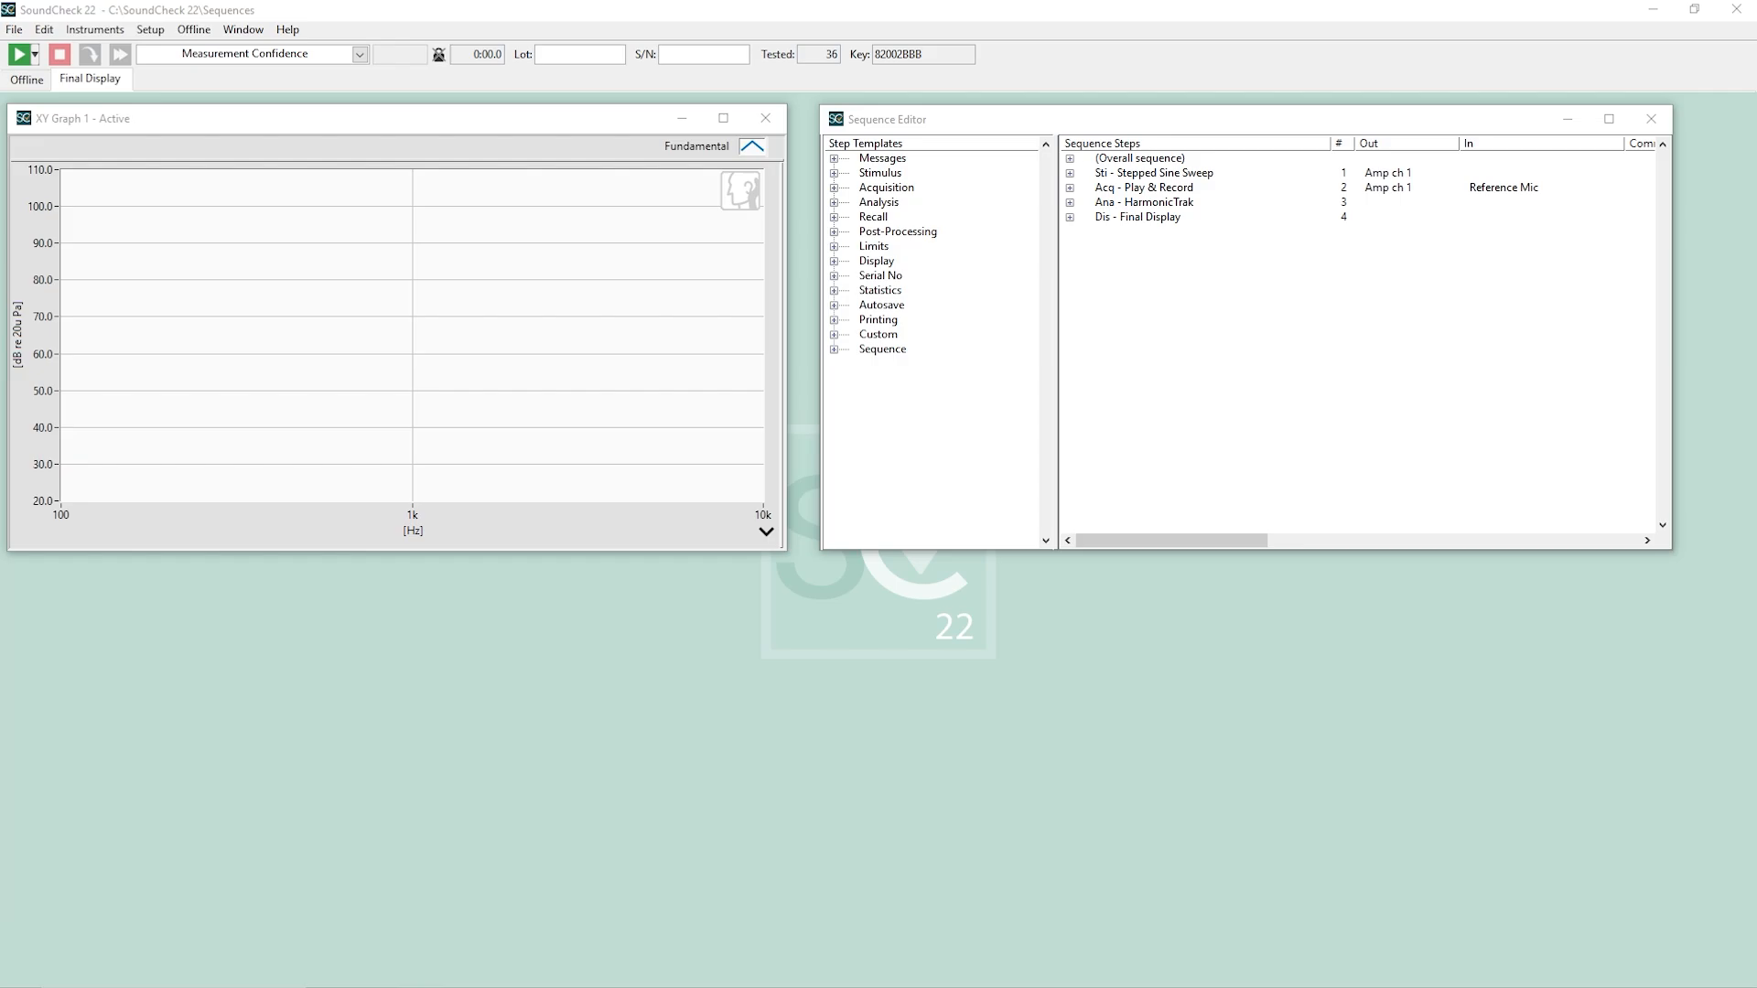
- Enable Standard Error, Confidence Limits and Total Noise as measurement confidence outputs in the HarmonicTrak analysis step
click(1152, 358)
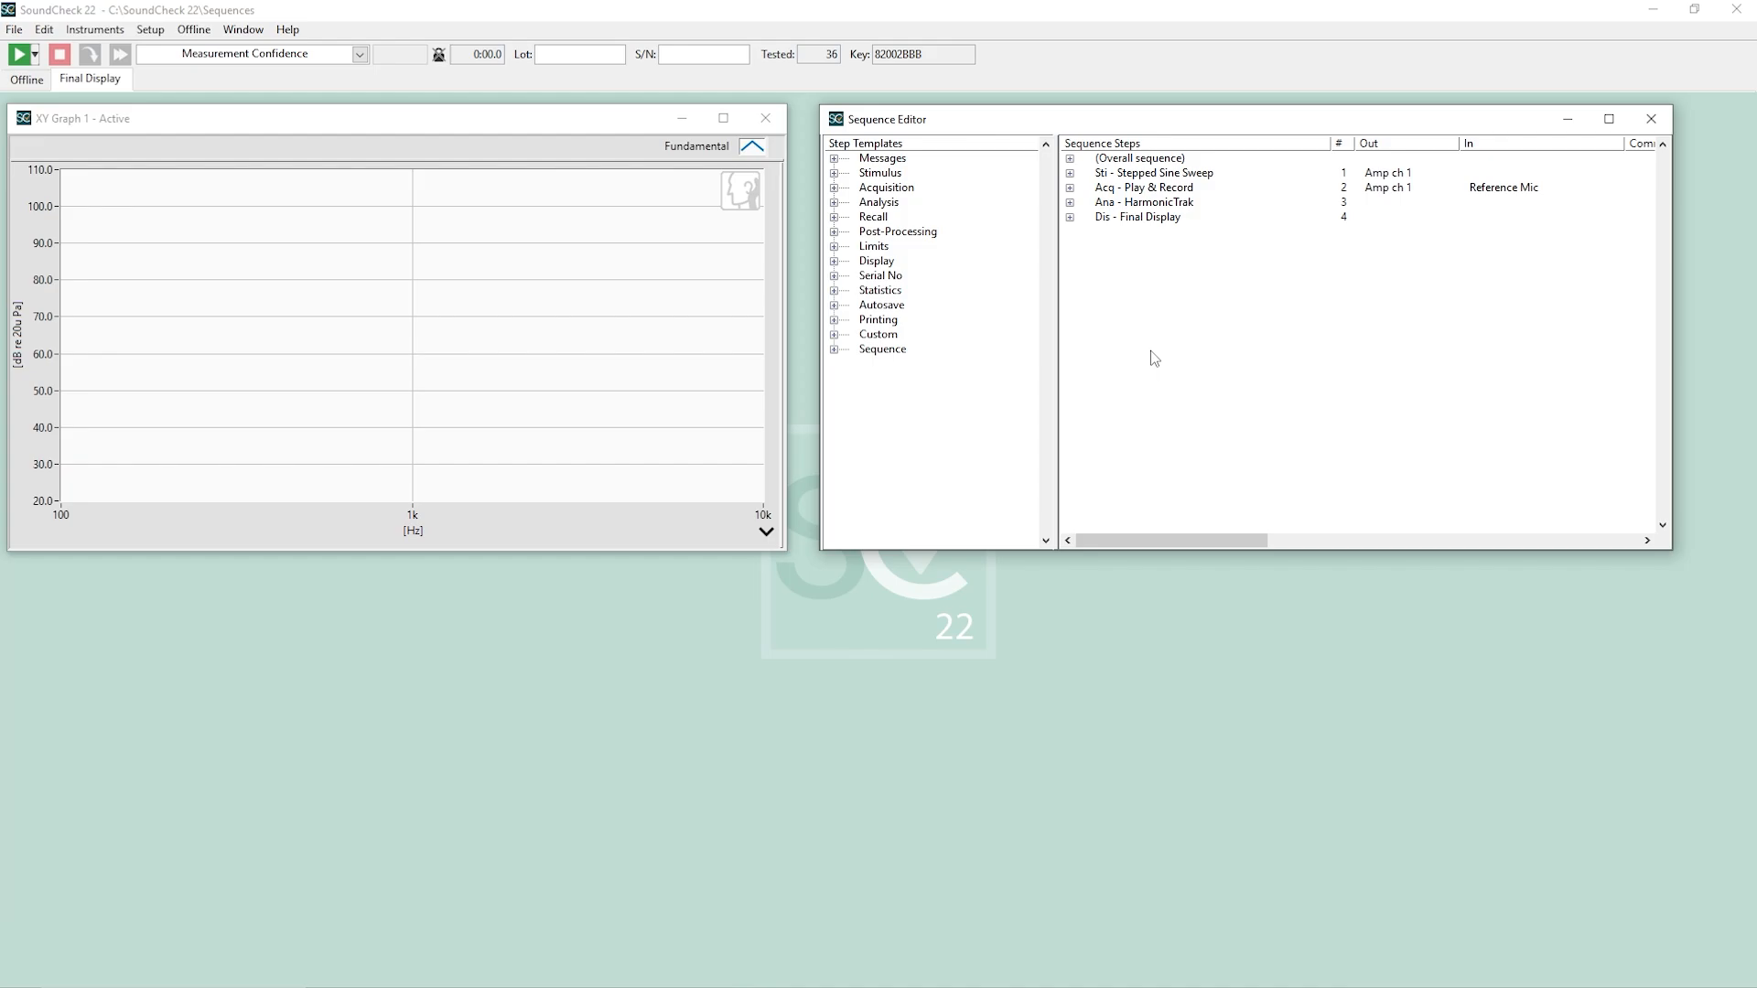
double_click(1176, 202)
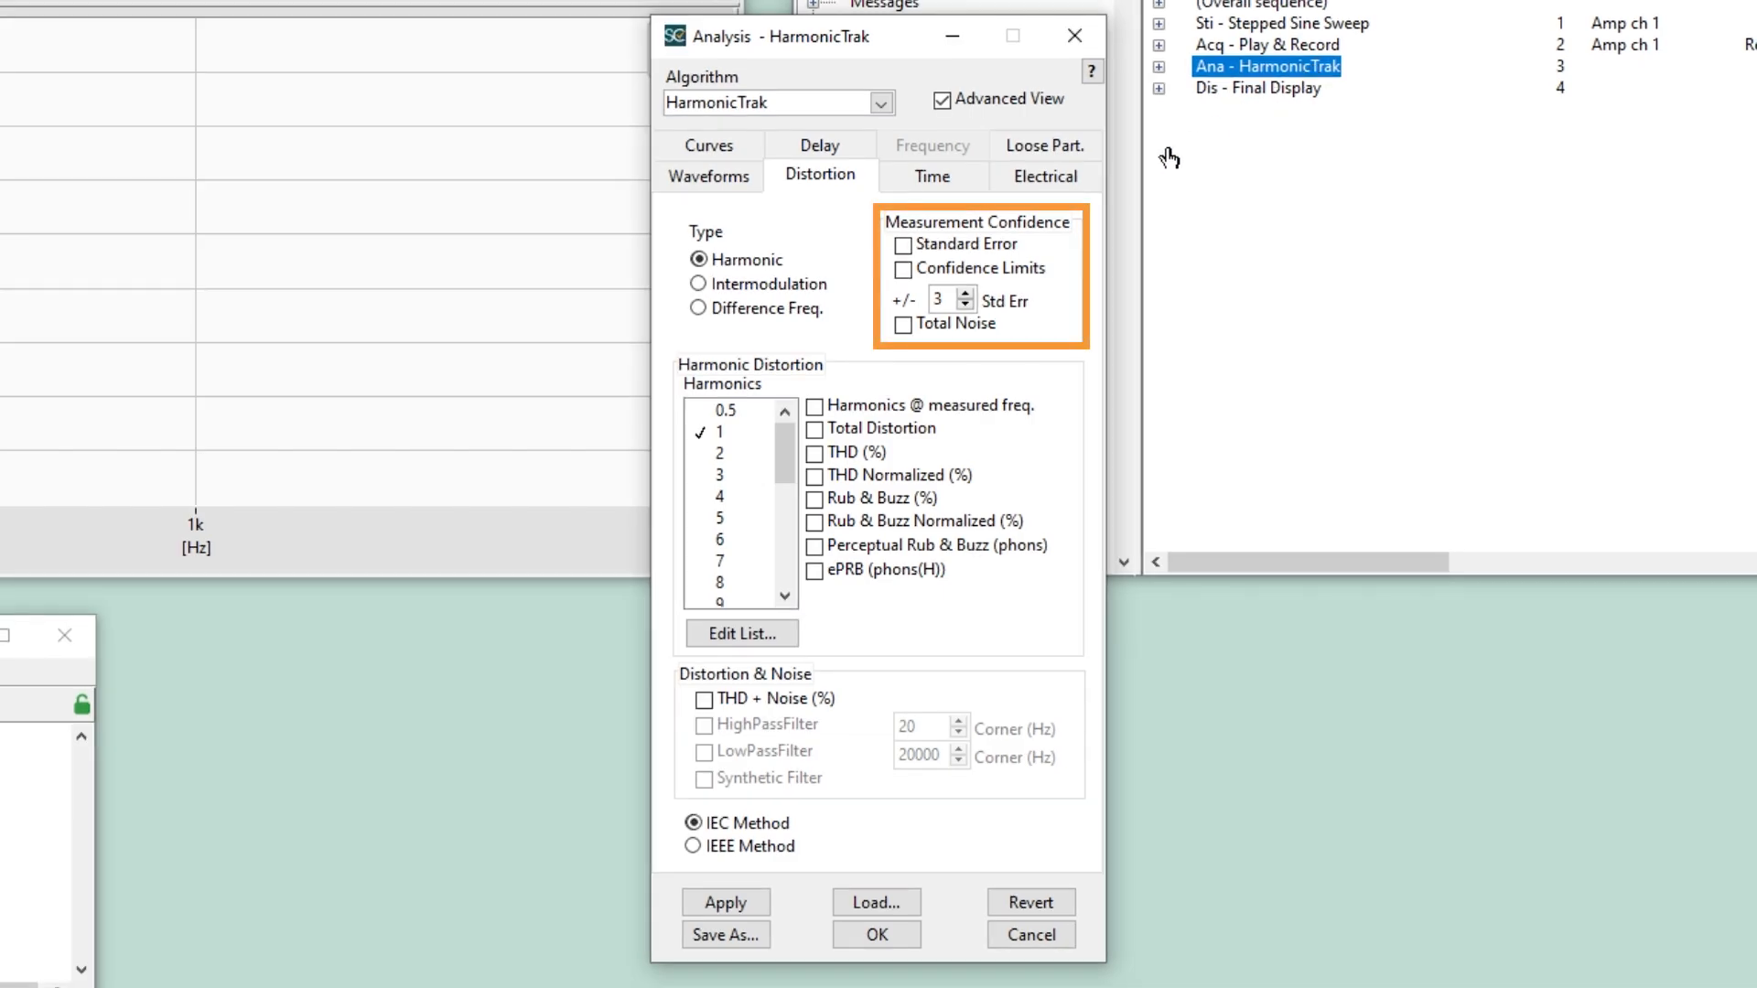
click(974, 247)
click(987, 270)
click(966, 325)
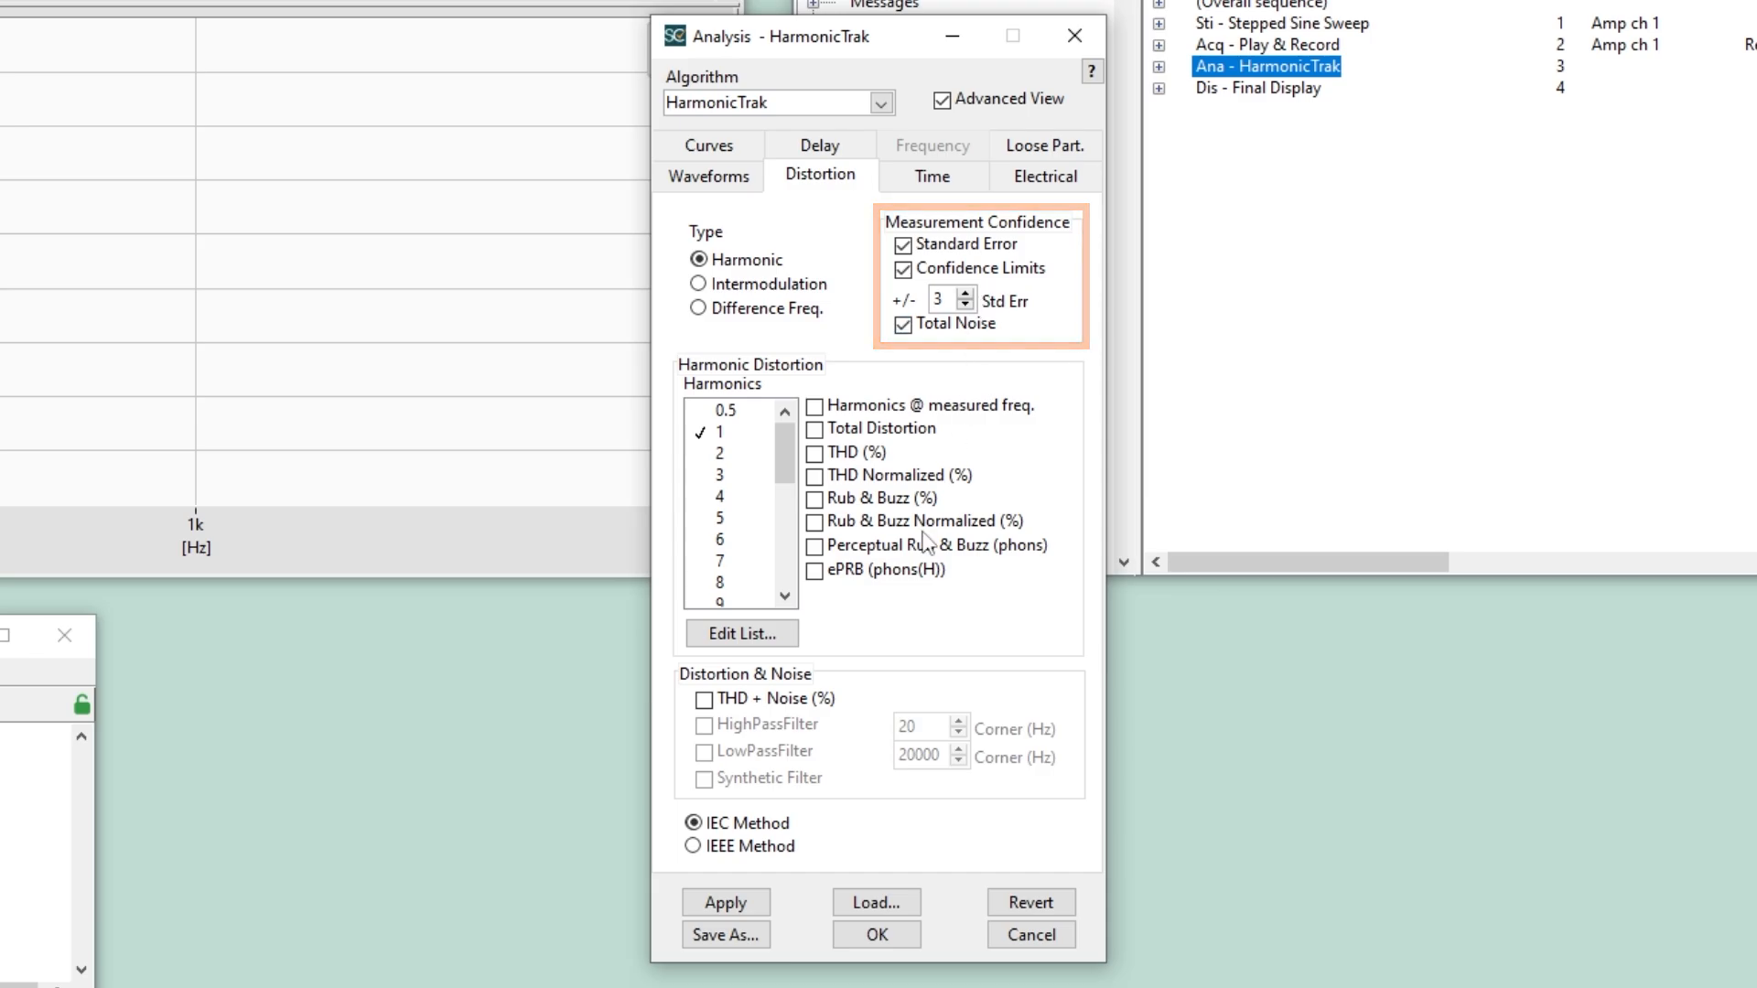
click(884, 940)
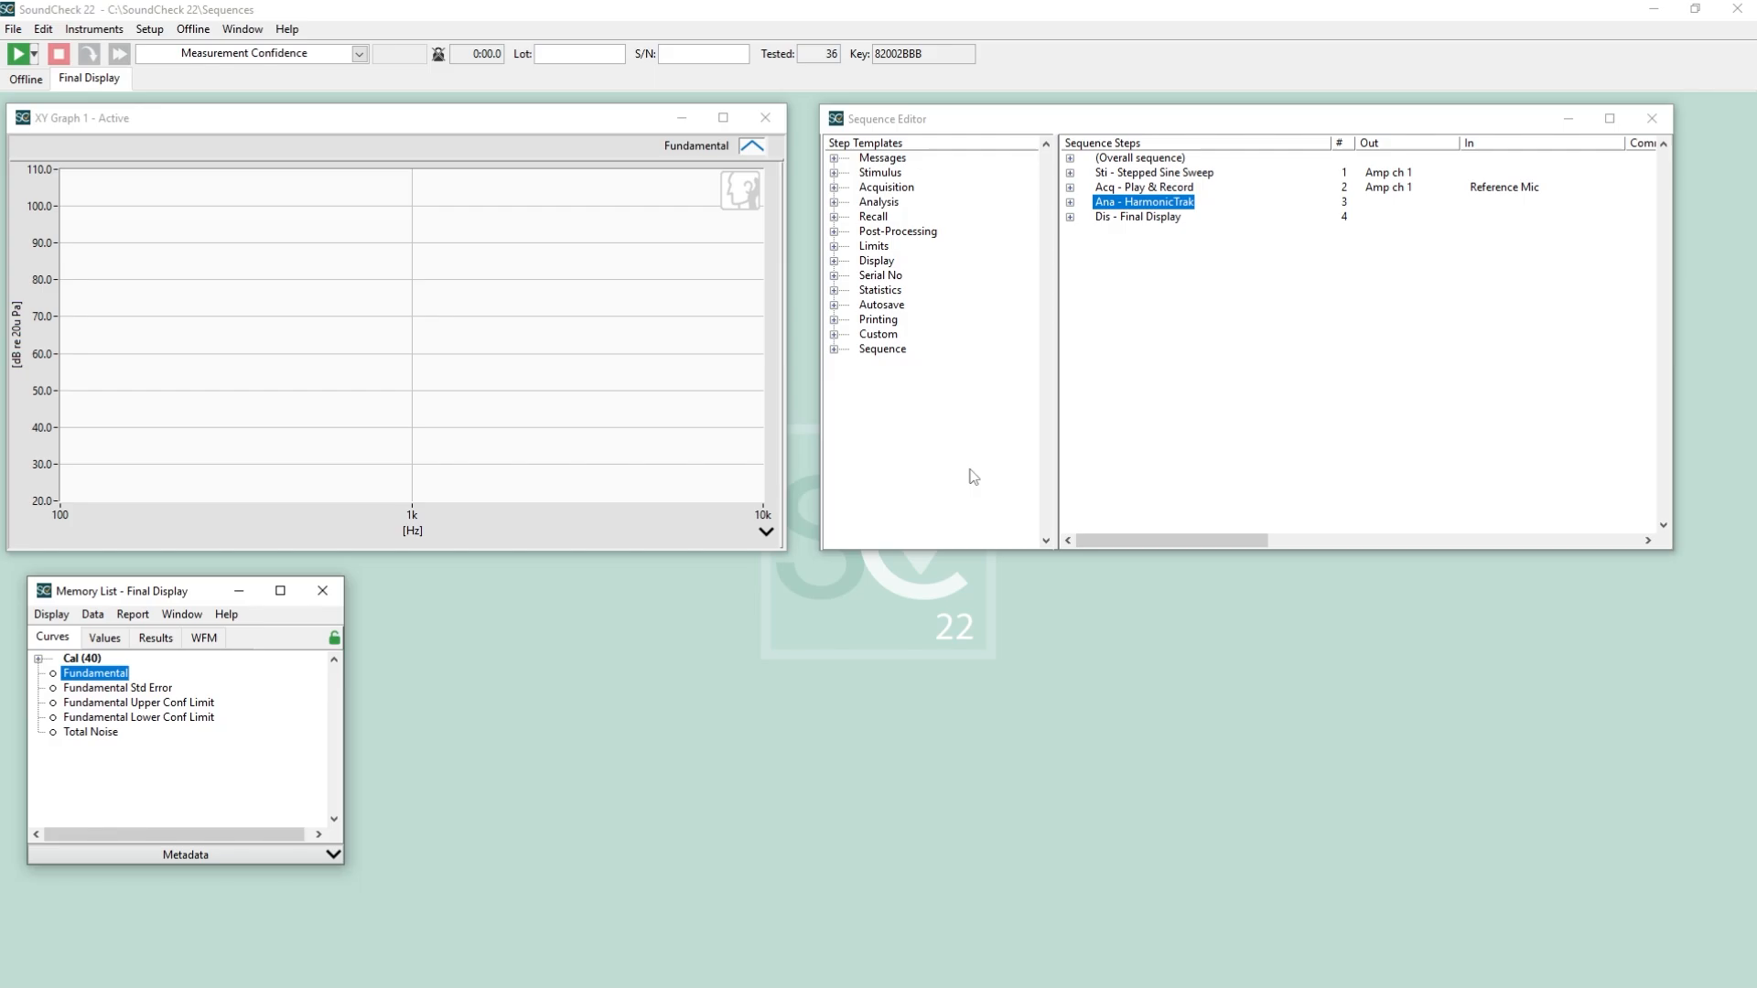
- Review the Stepped Sine Sweep stimulus settings and run the measurement sequence
click(1204, 173)
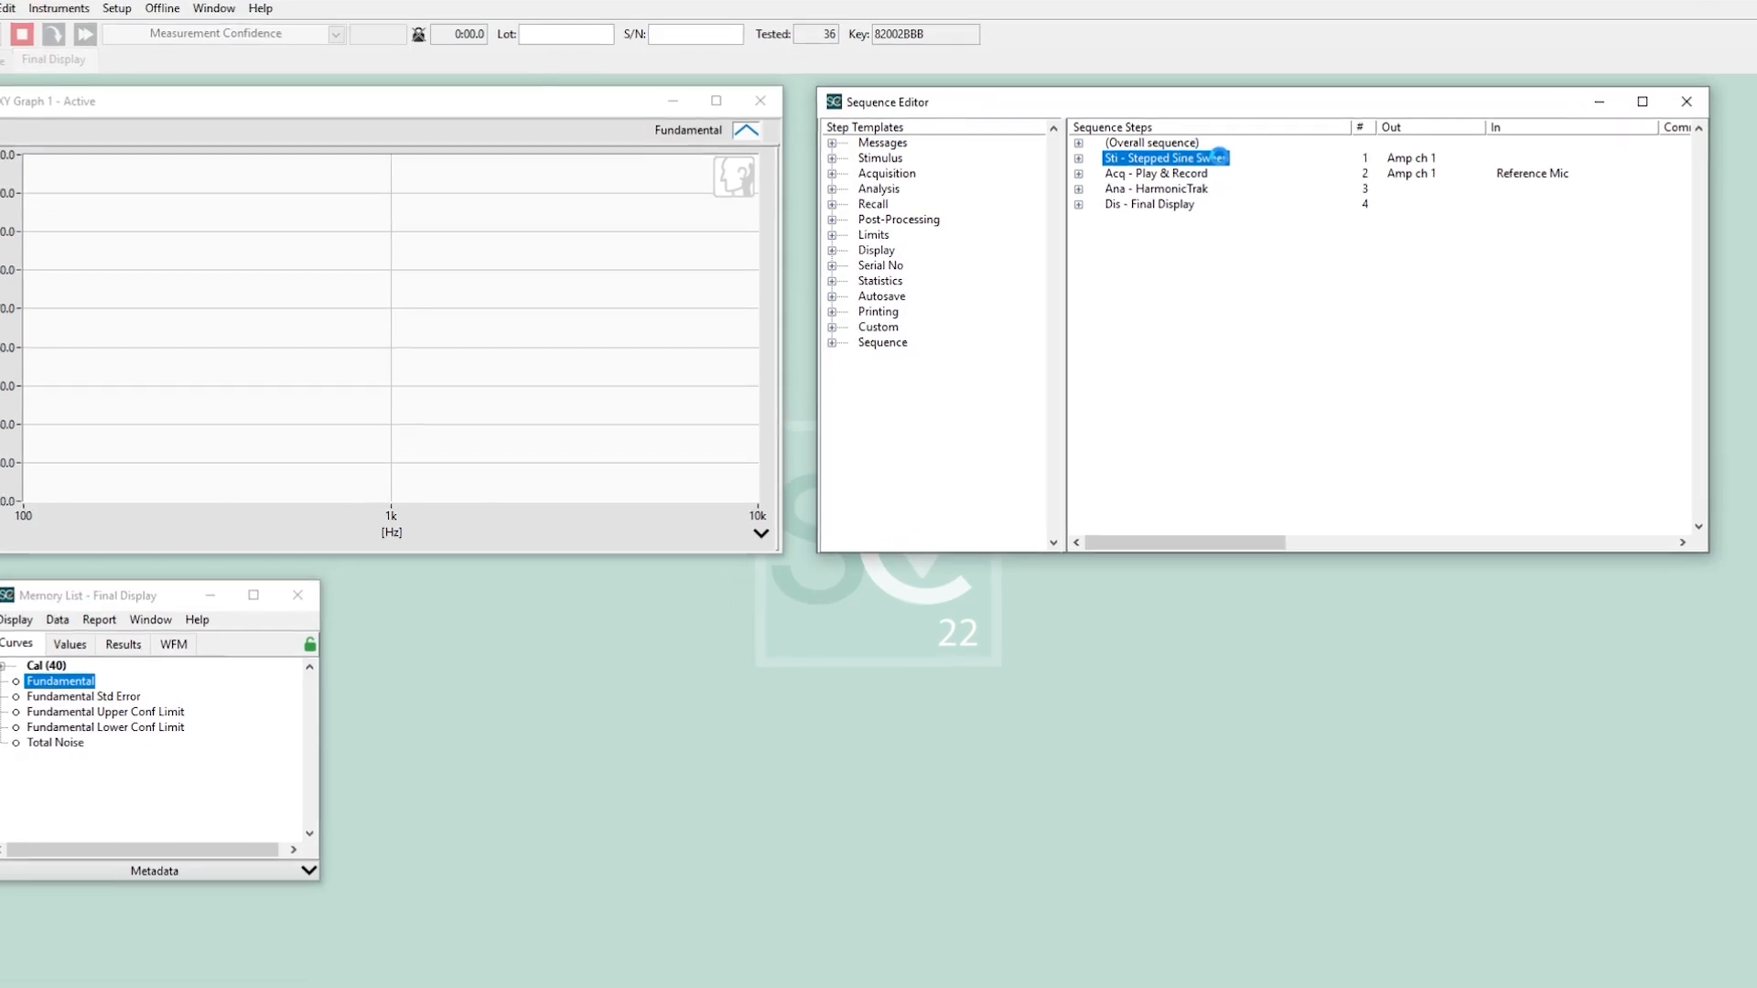
double_click(1203, 173)
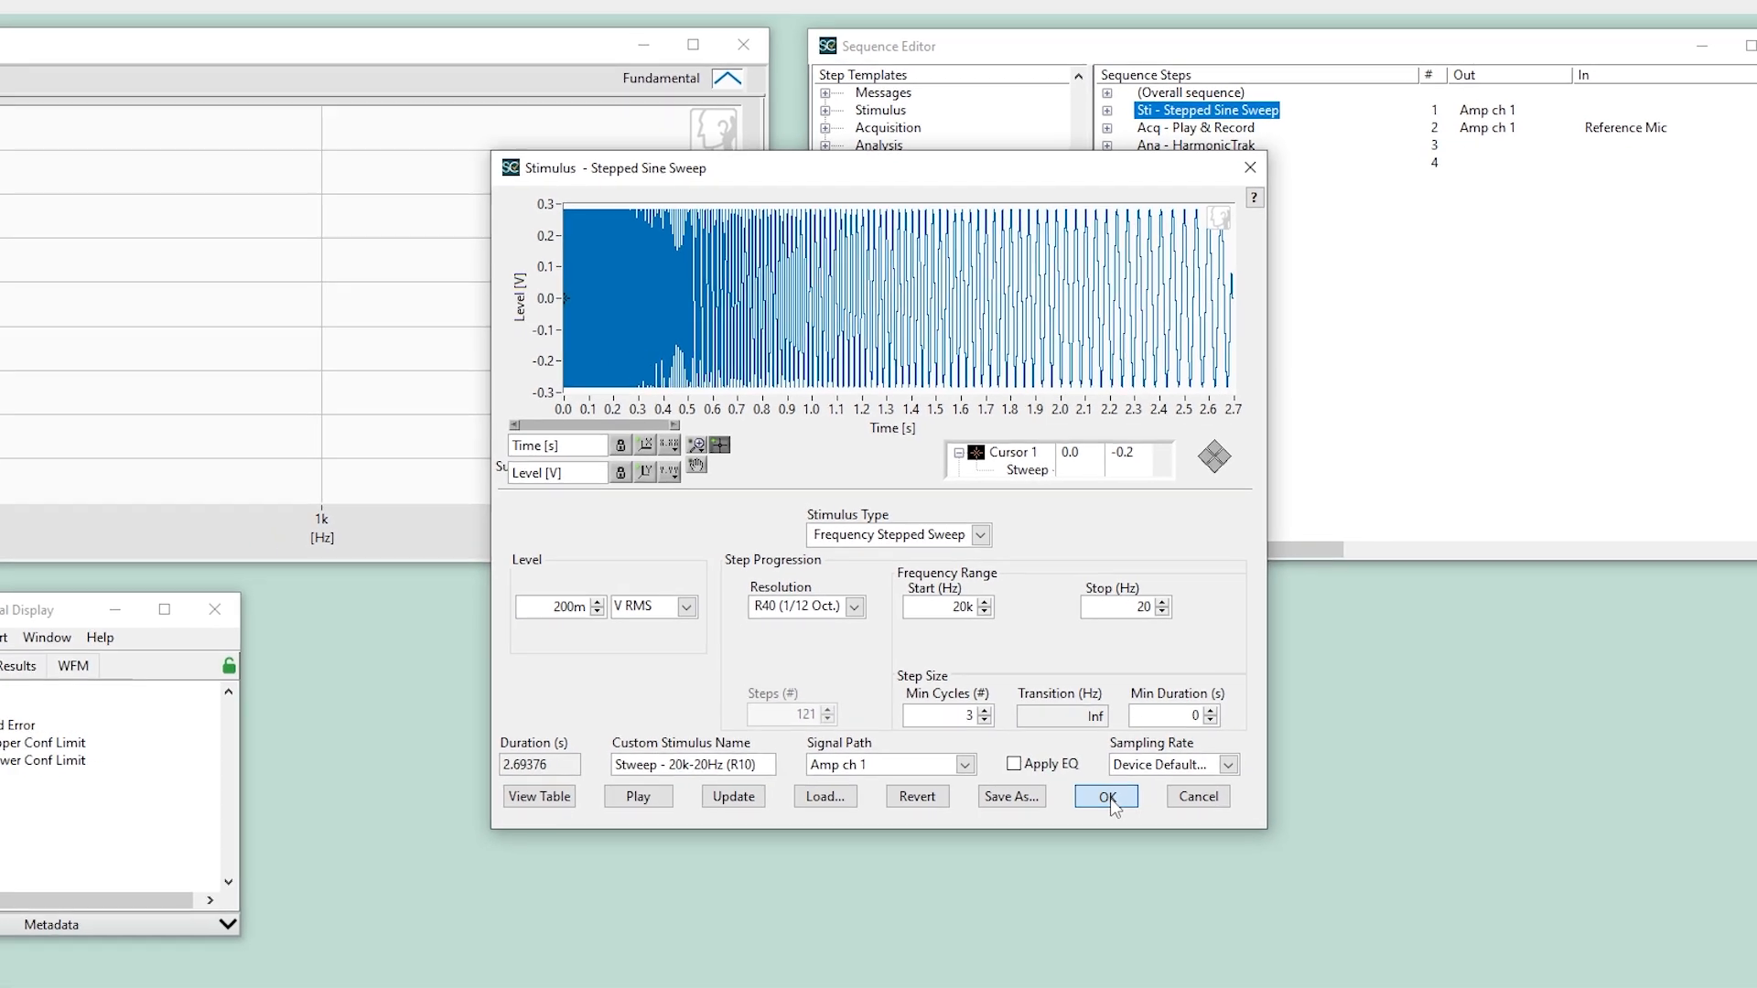
click(1168, 880)
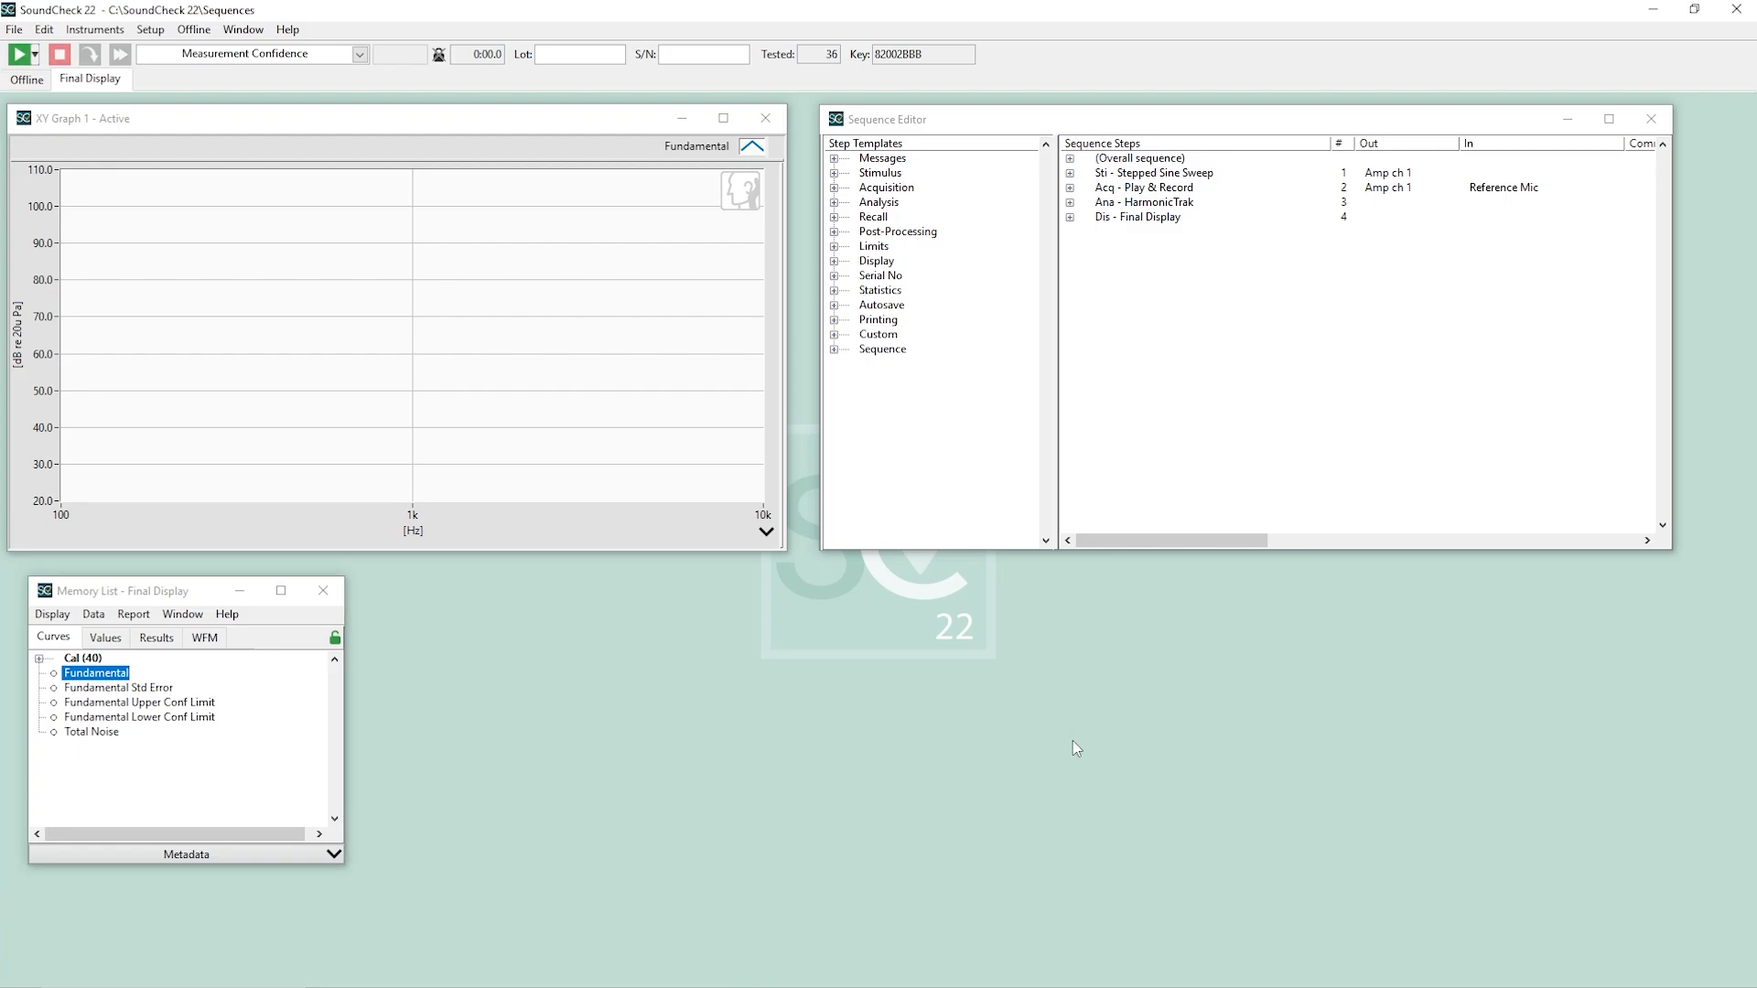
key(F2)
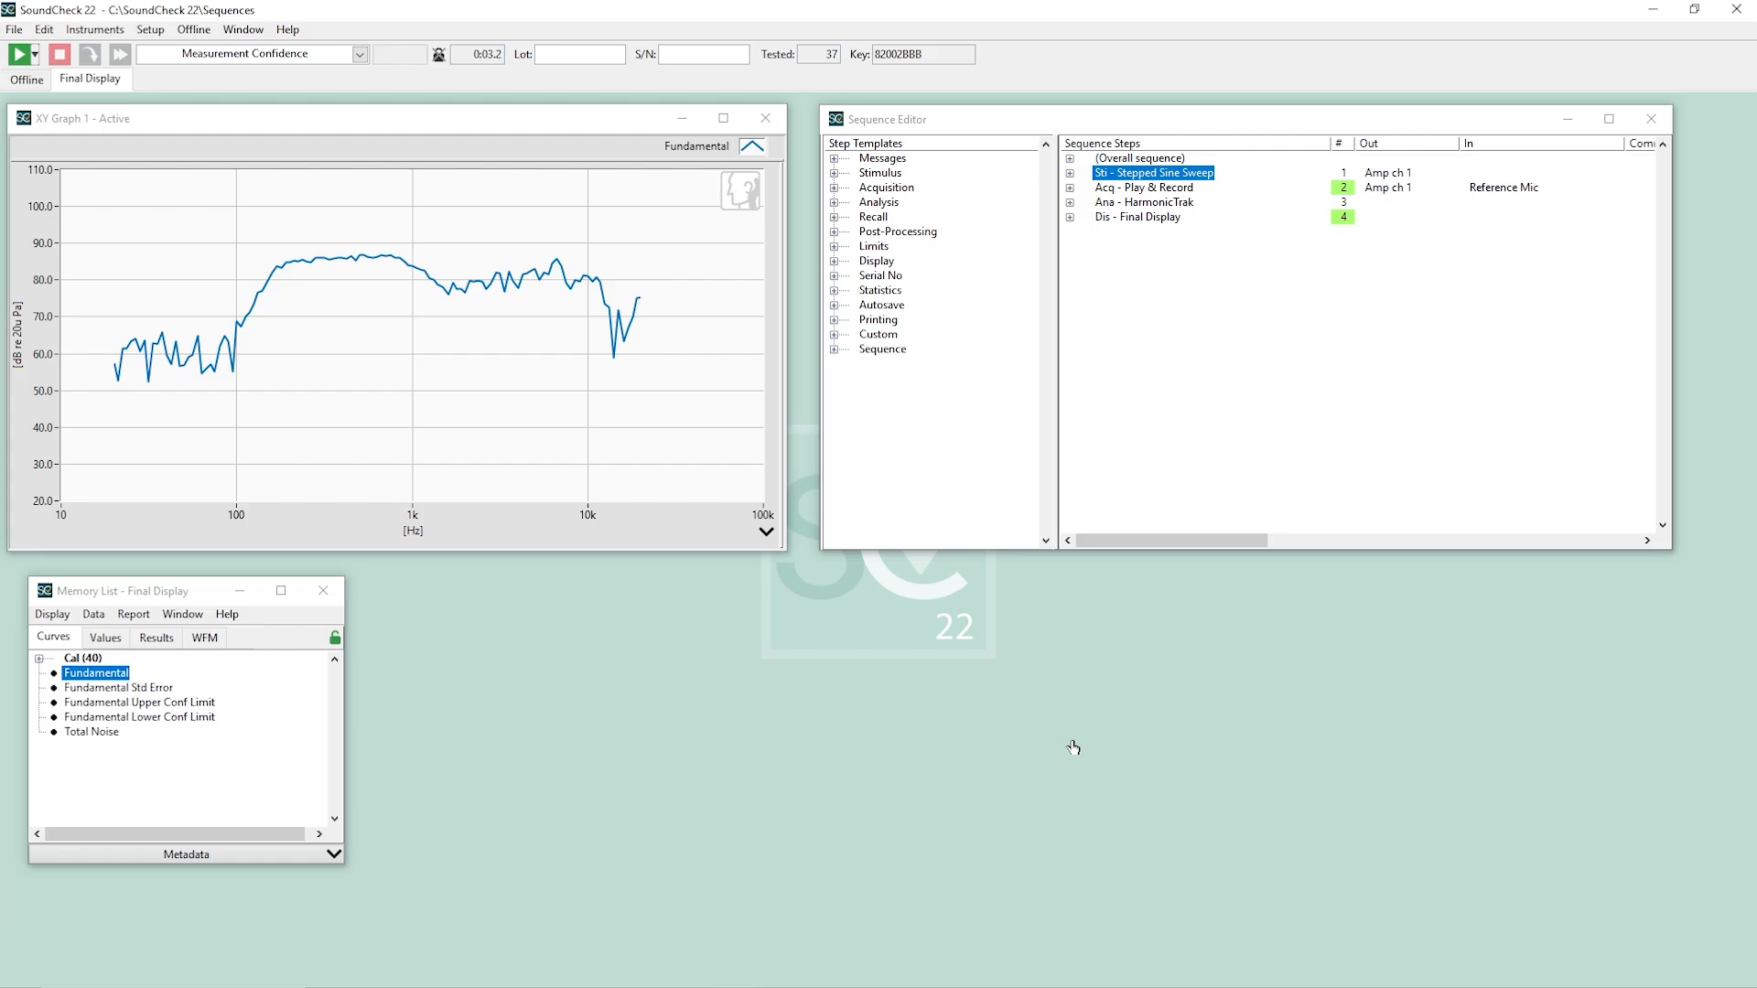
- Add the Fundamental Upper Conf Limit, Fundamental Lower Conf Limit and Total Noise curves to XY Graph 1
click(183, 703)
shift+click(213, 718)
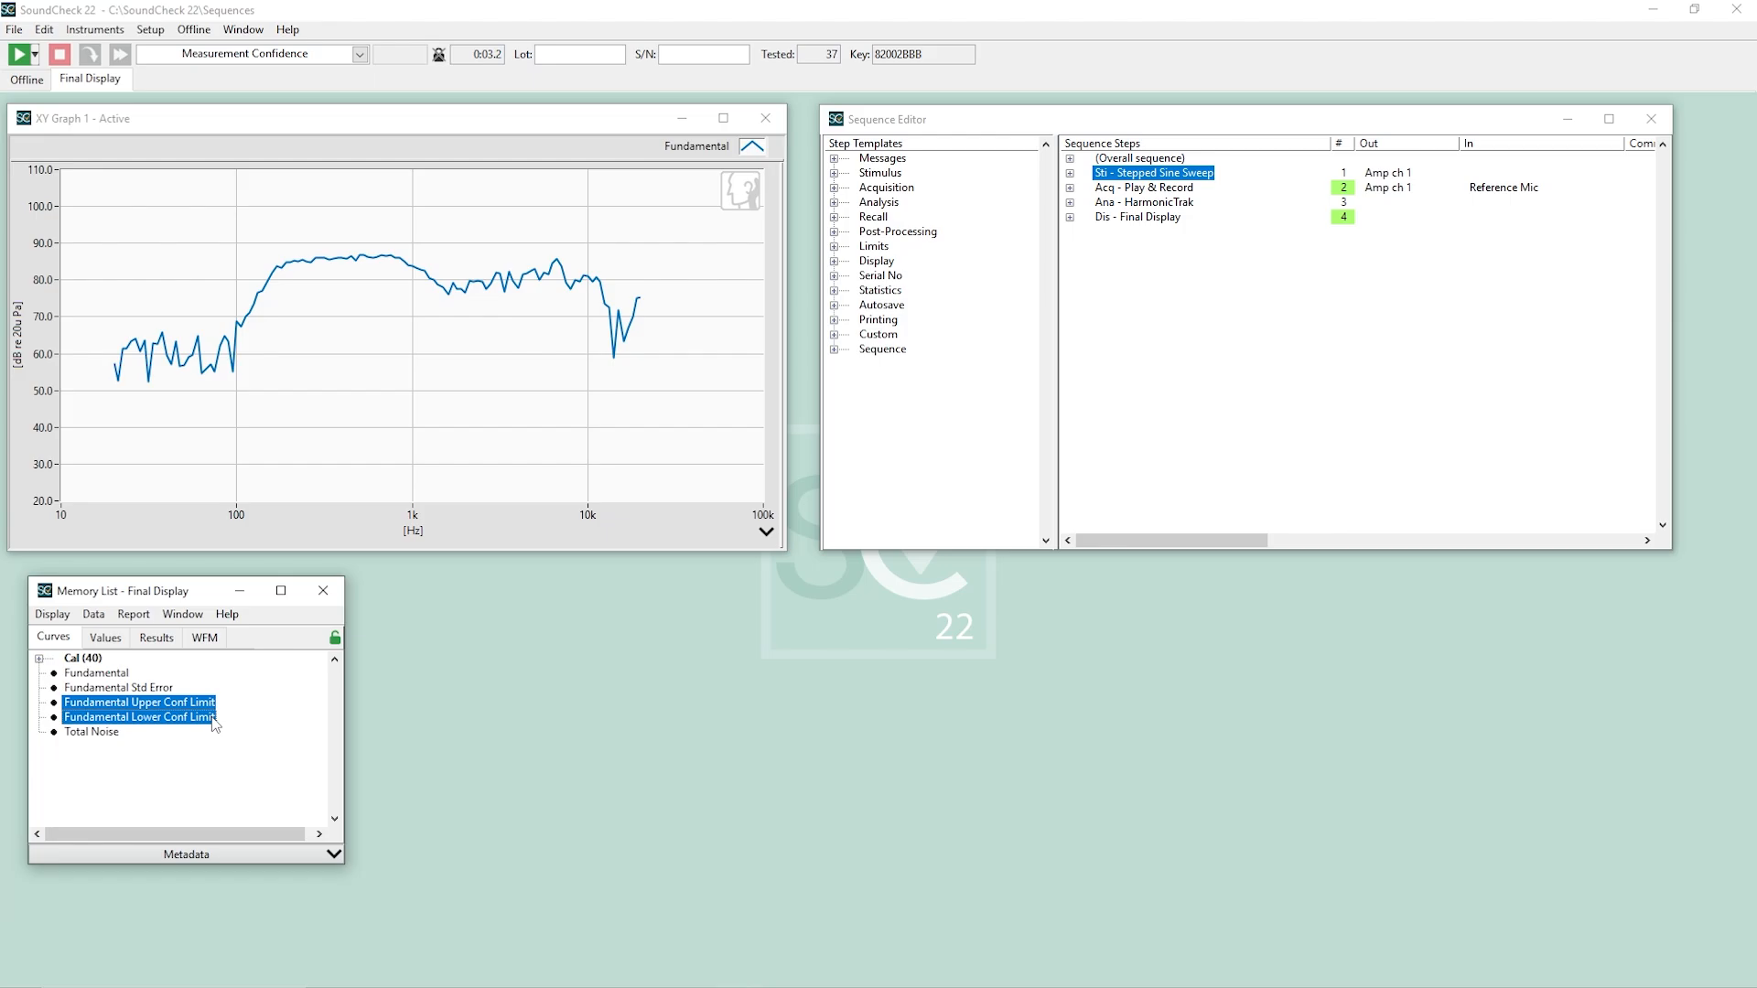
drag(213, 723, 340, 428)
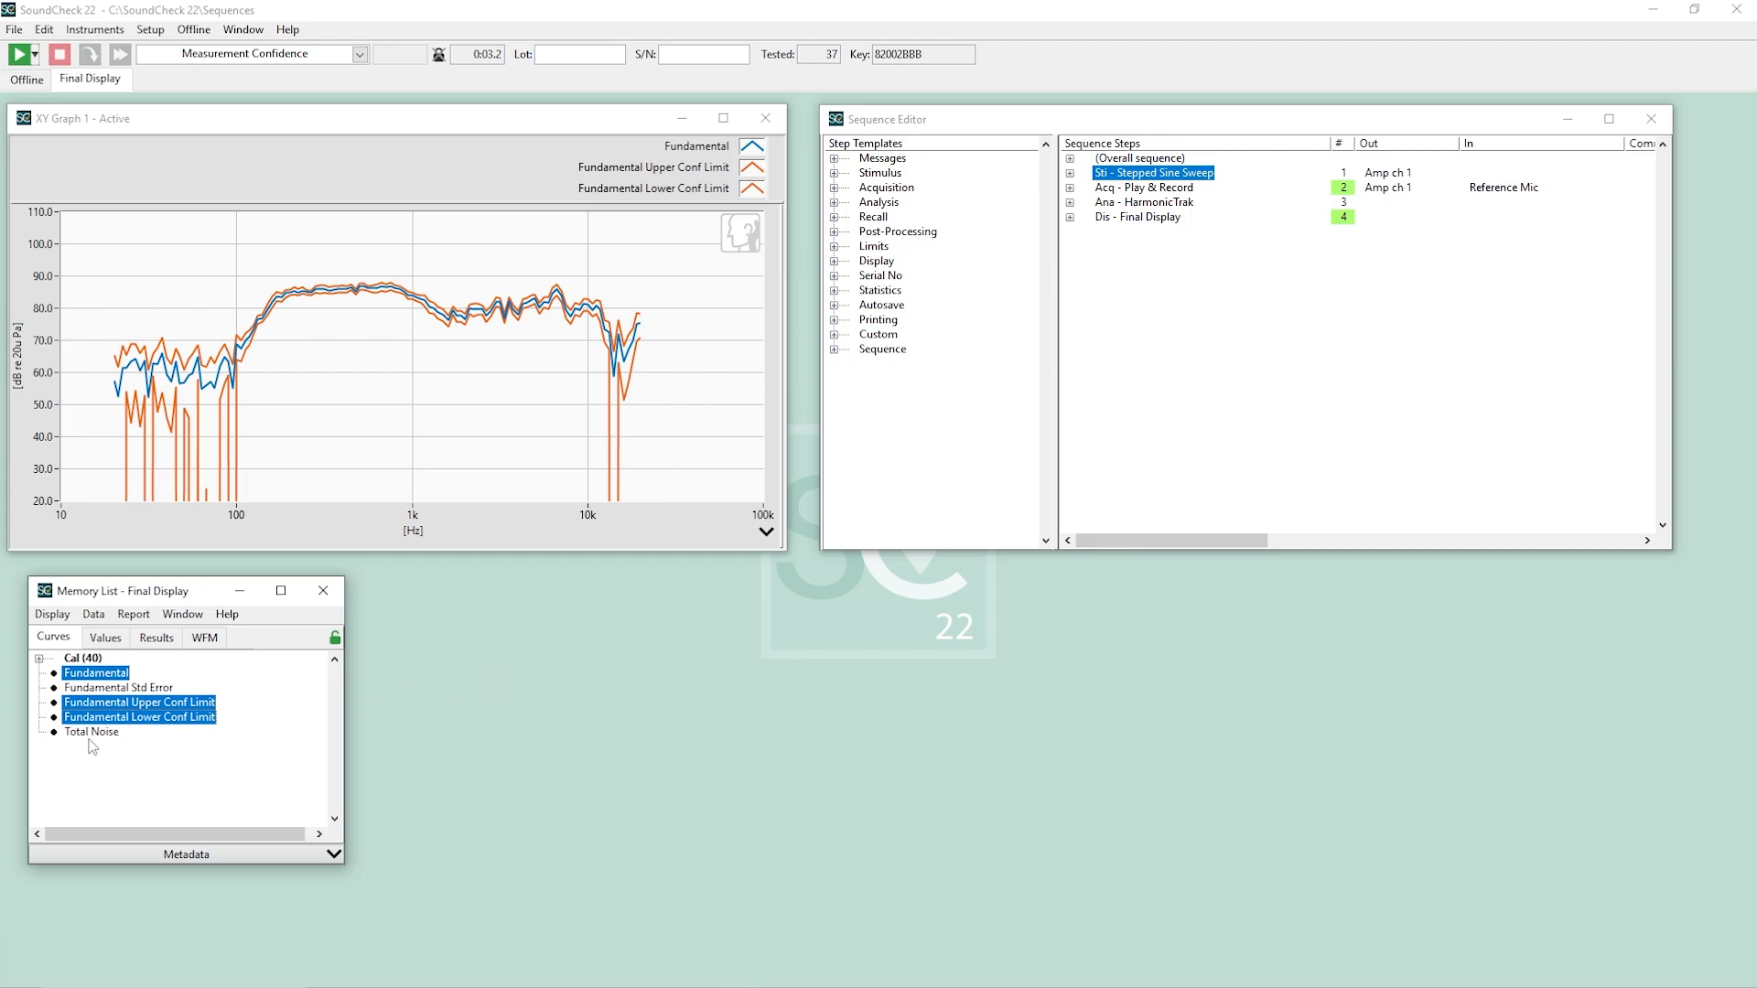
drag(91, 734, 327, 436)
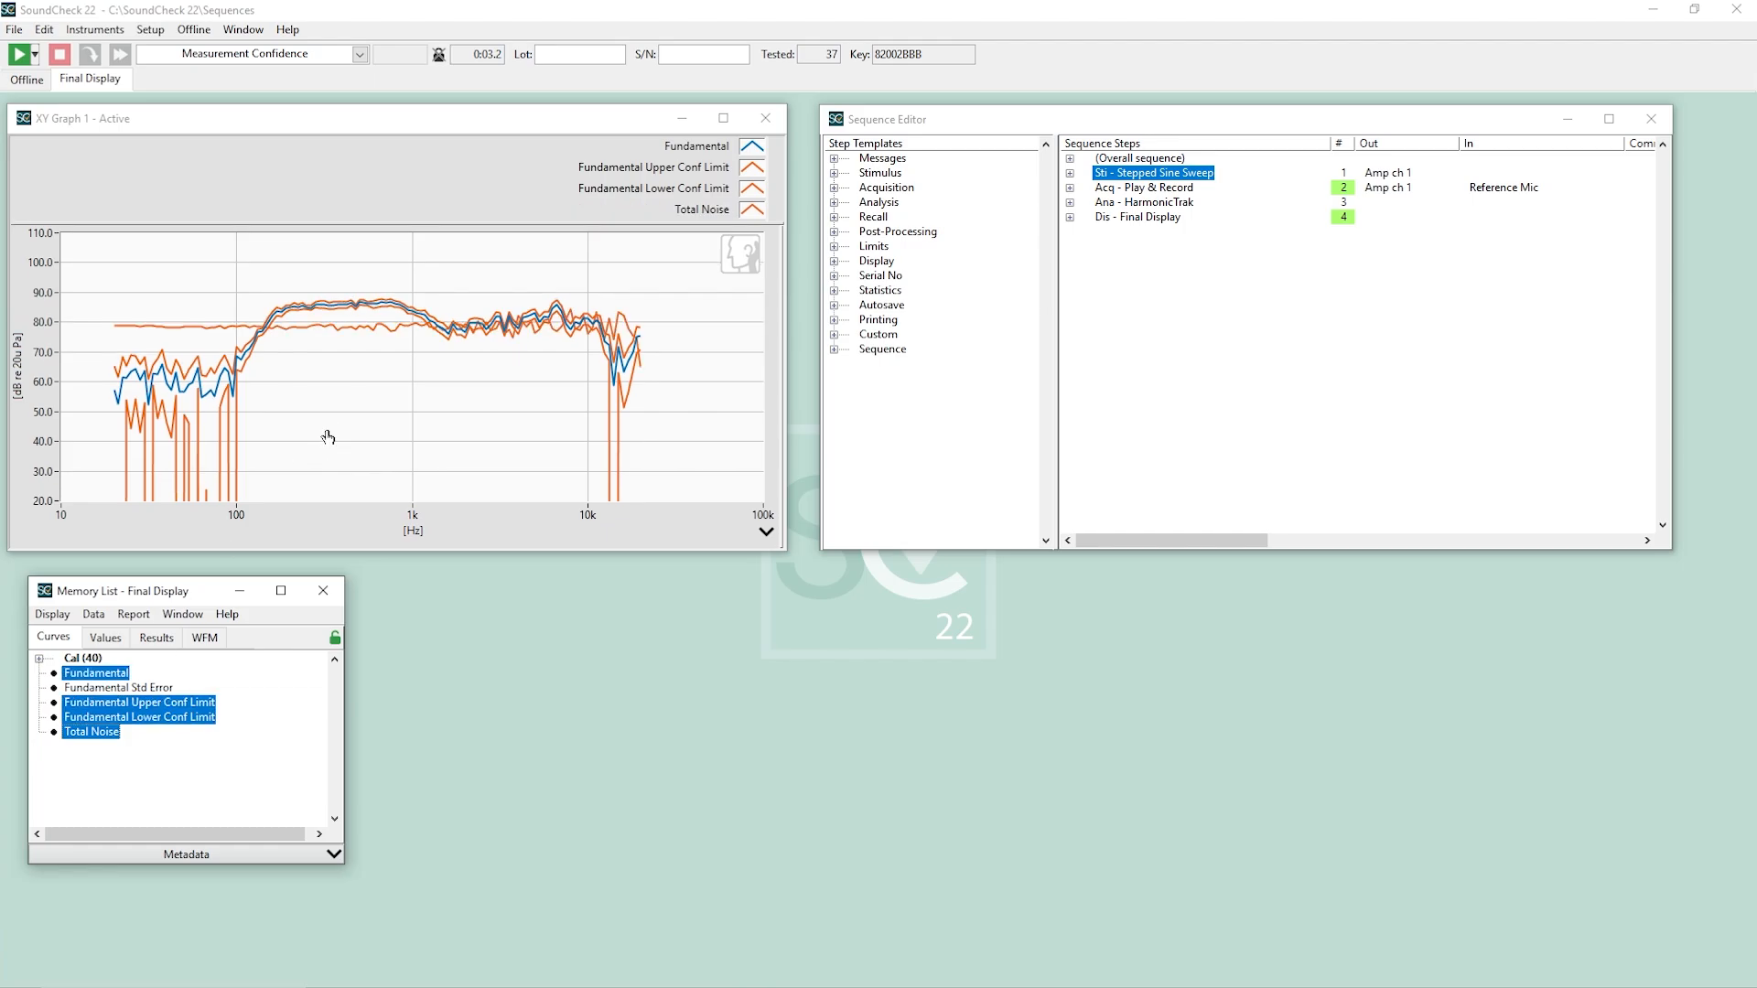
- Change the colour of the Total Noise curve in XY Graph 1 to green
right_click(747, 211)
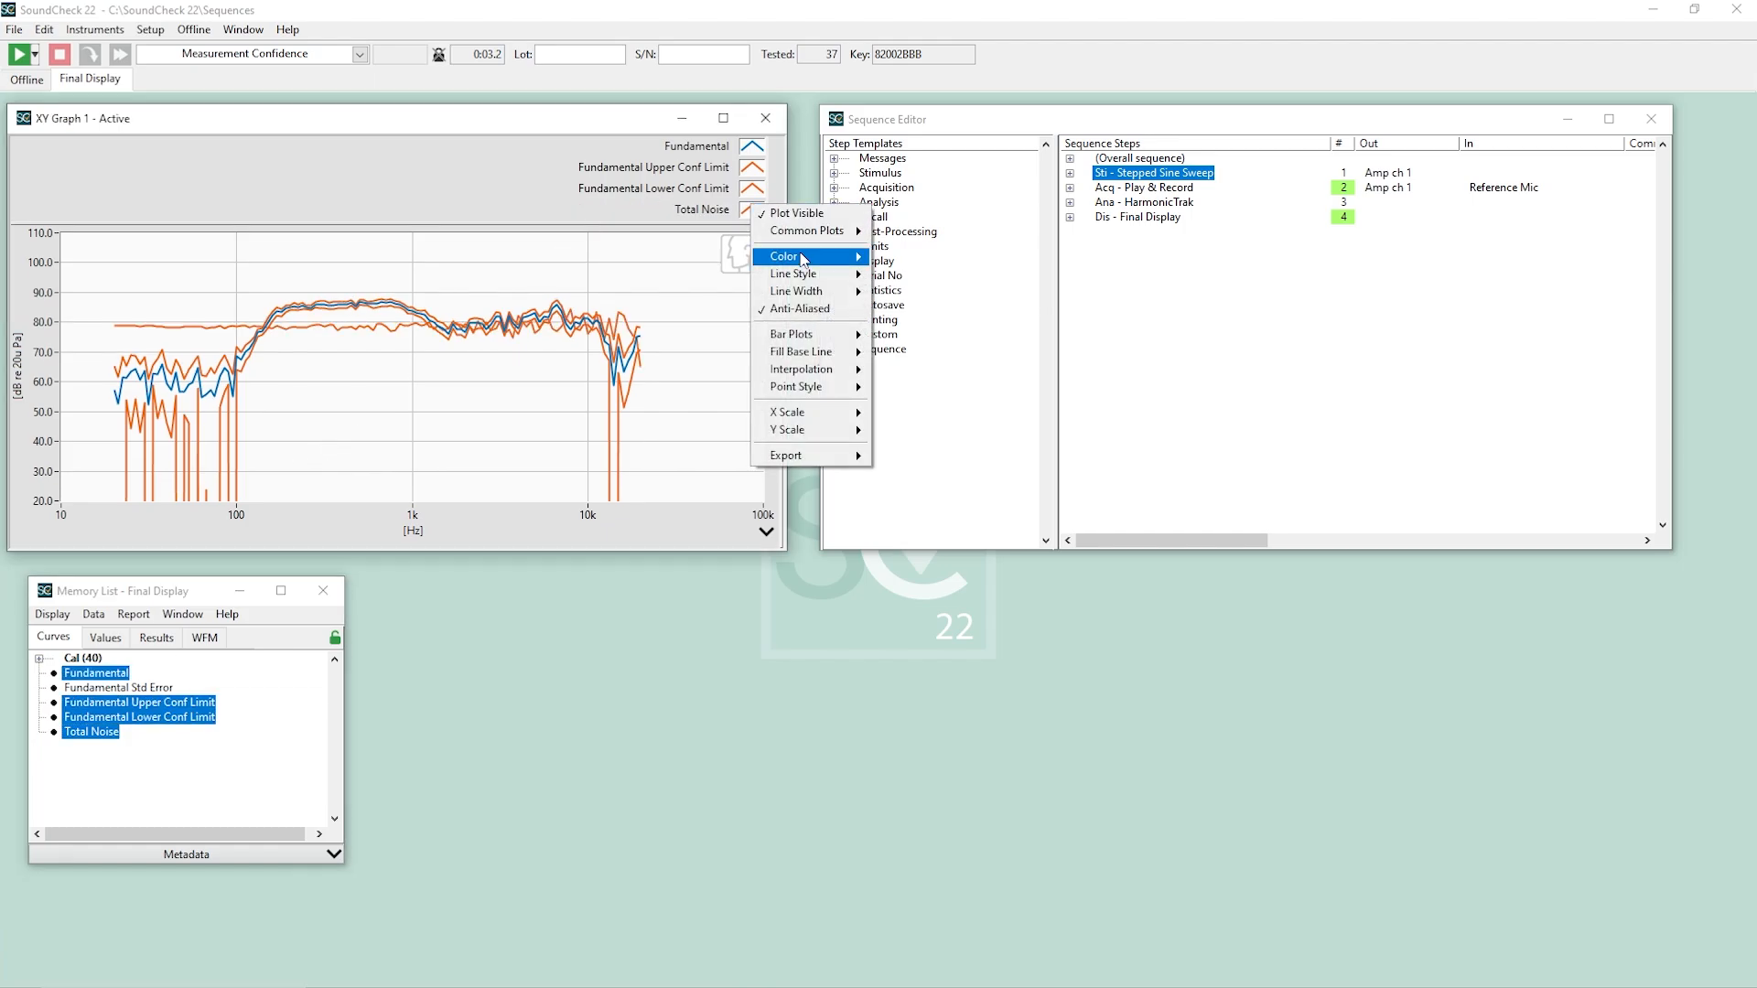
mouse_move(802, 259)
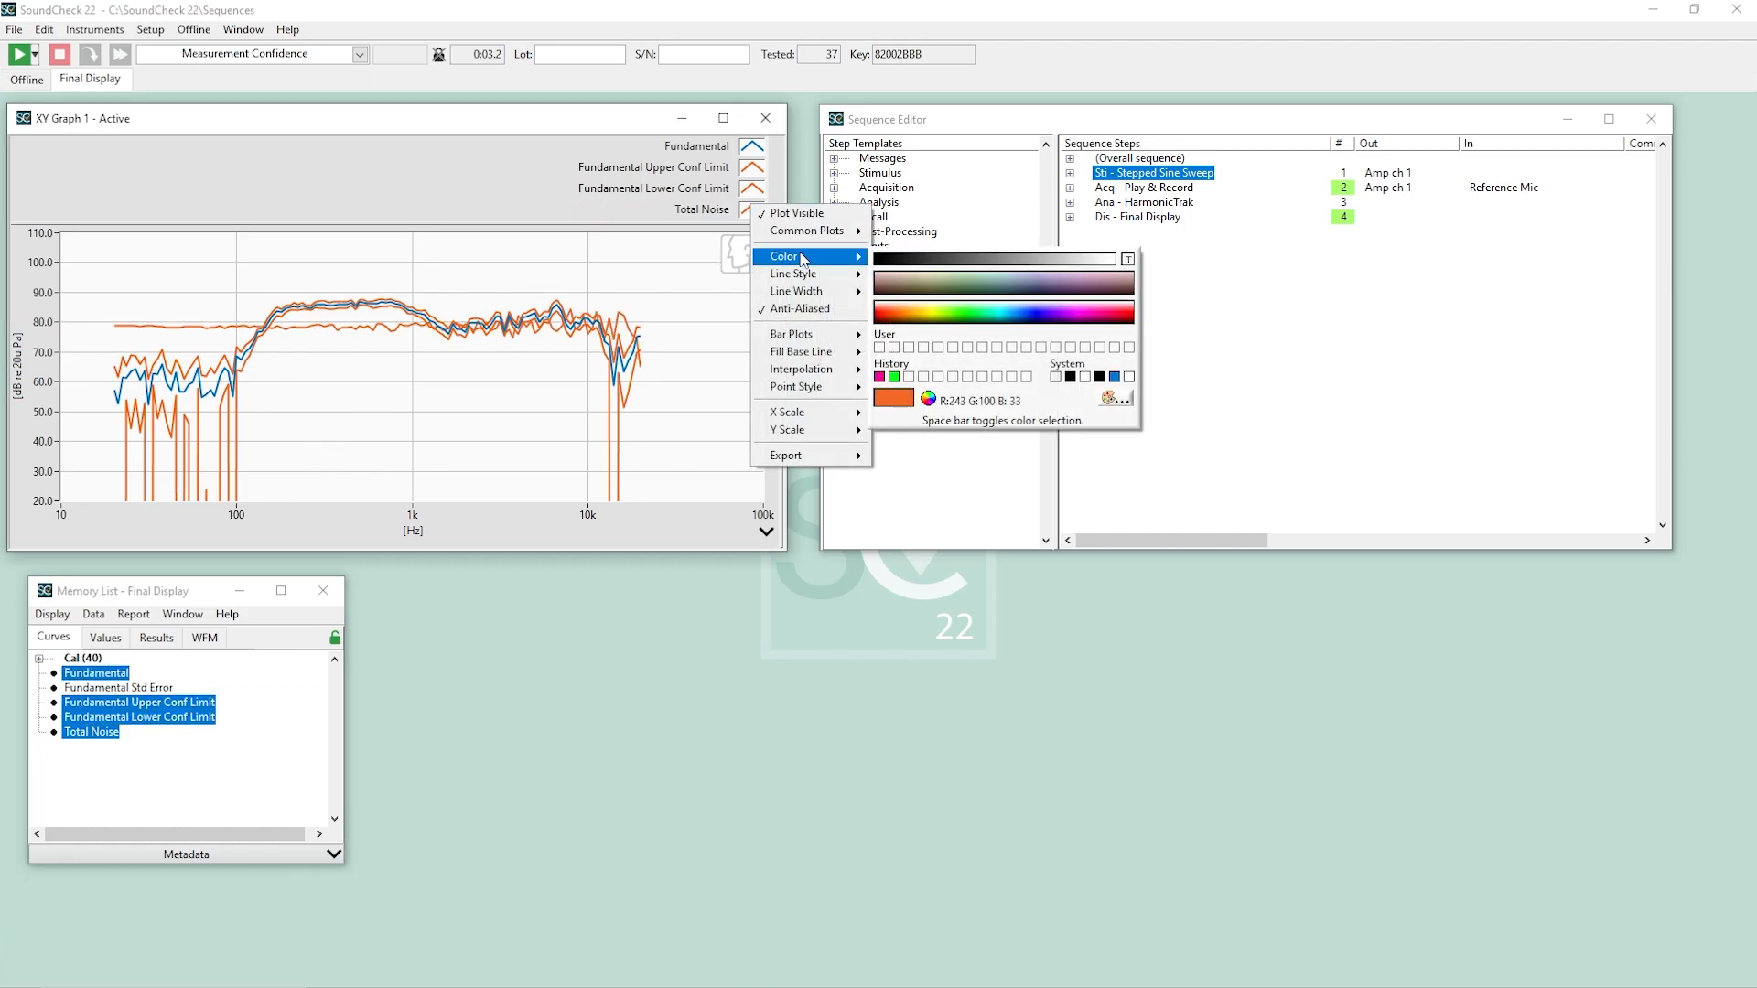
click(965, 318)
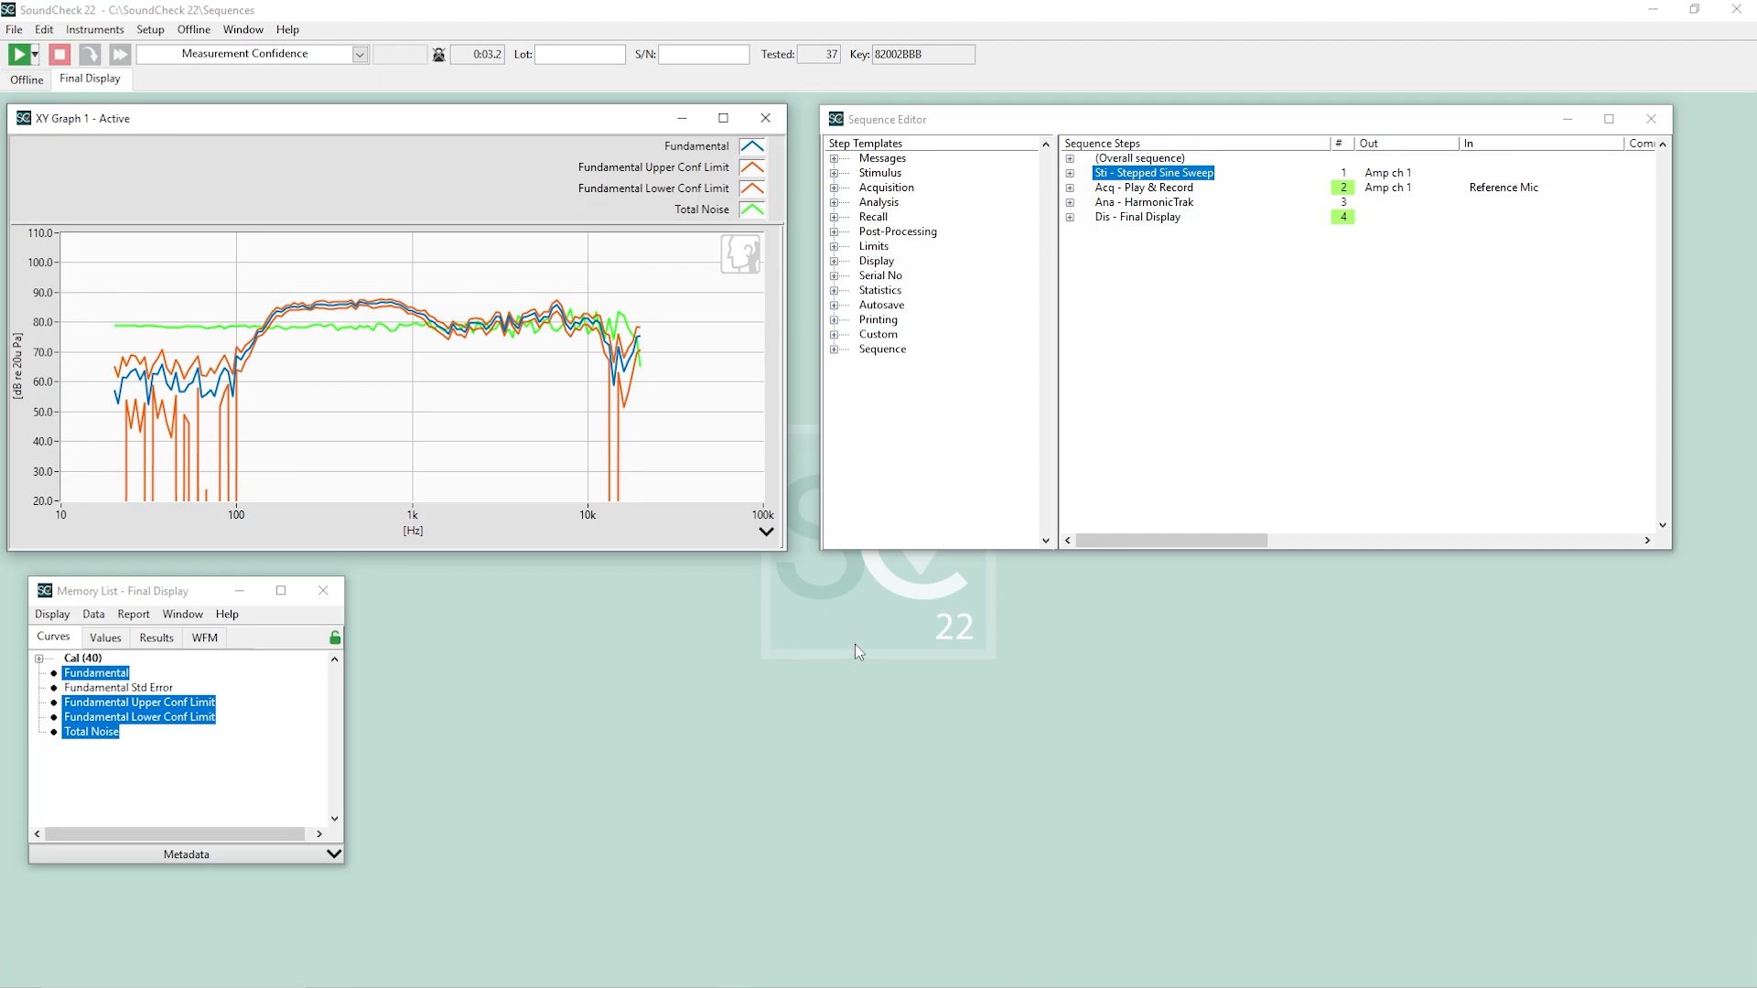
- Set the level of the Stepped Sine Sweep stimulus to 500m V RMS
click(1133, 180)
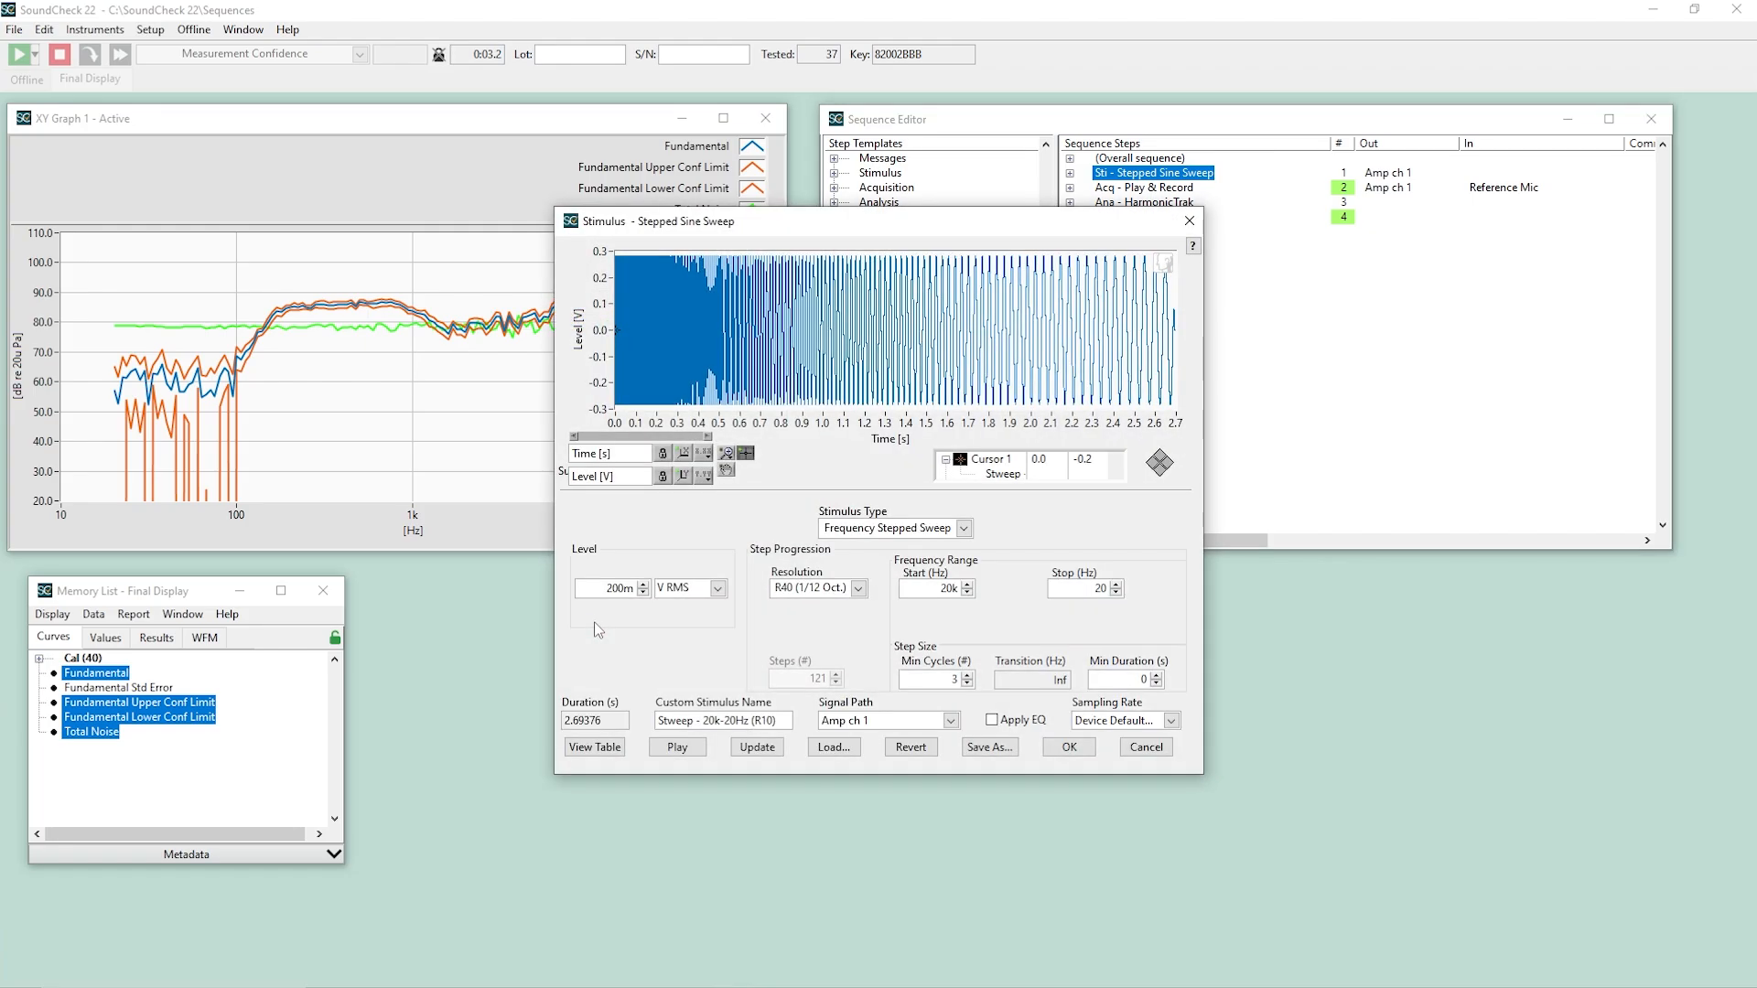
double_click(605, 590)
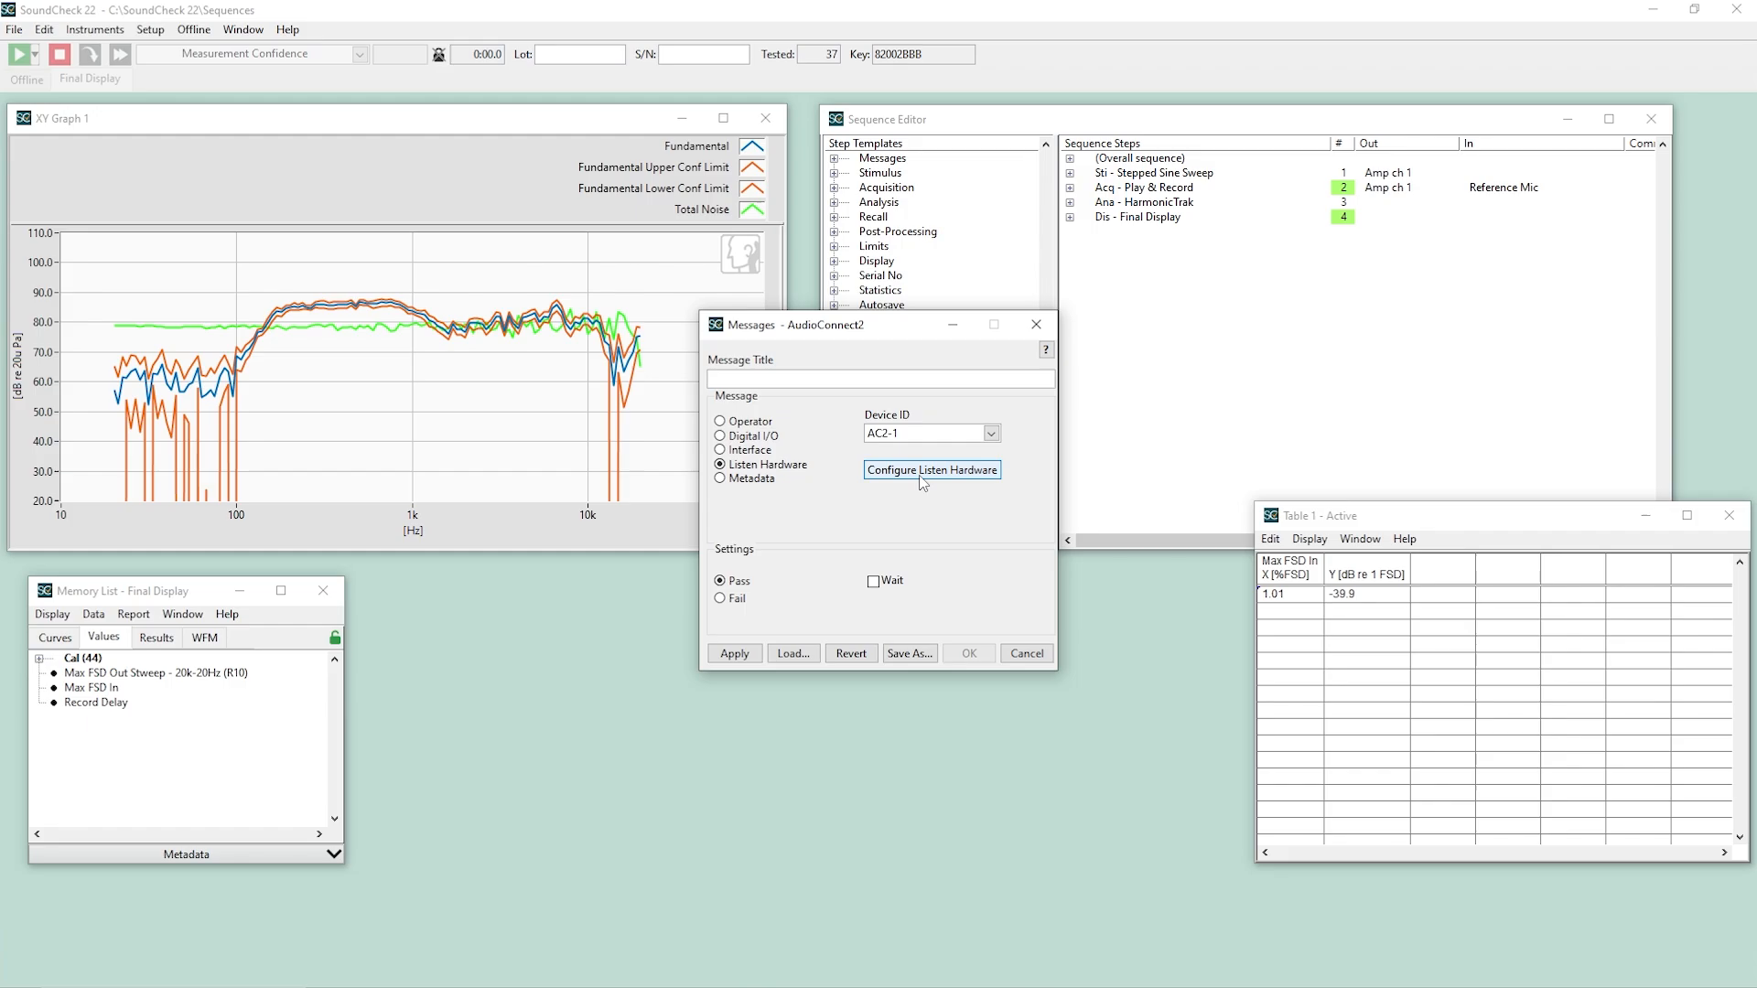
- Change the Input 1 gain of the AC2-1 Listen hardware and display the Max FSD In value
click(923, 477)
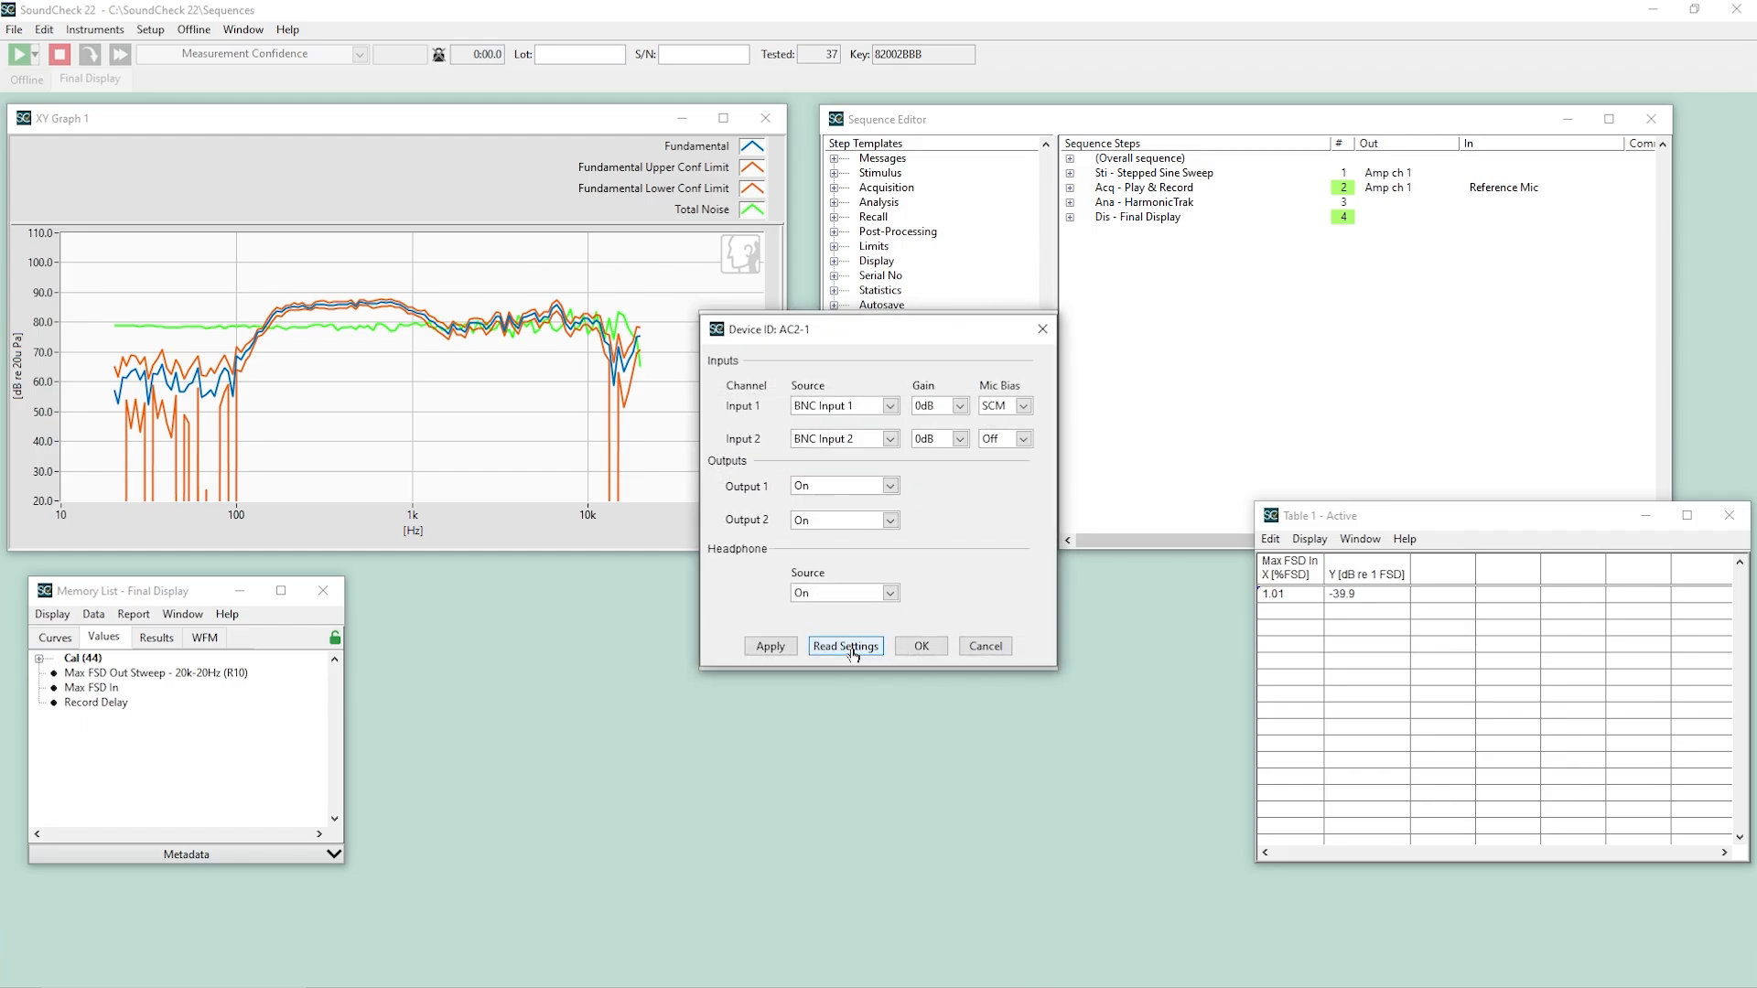
click(960, 406)
click(952, 434)
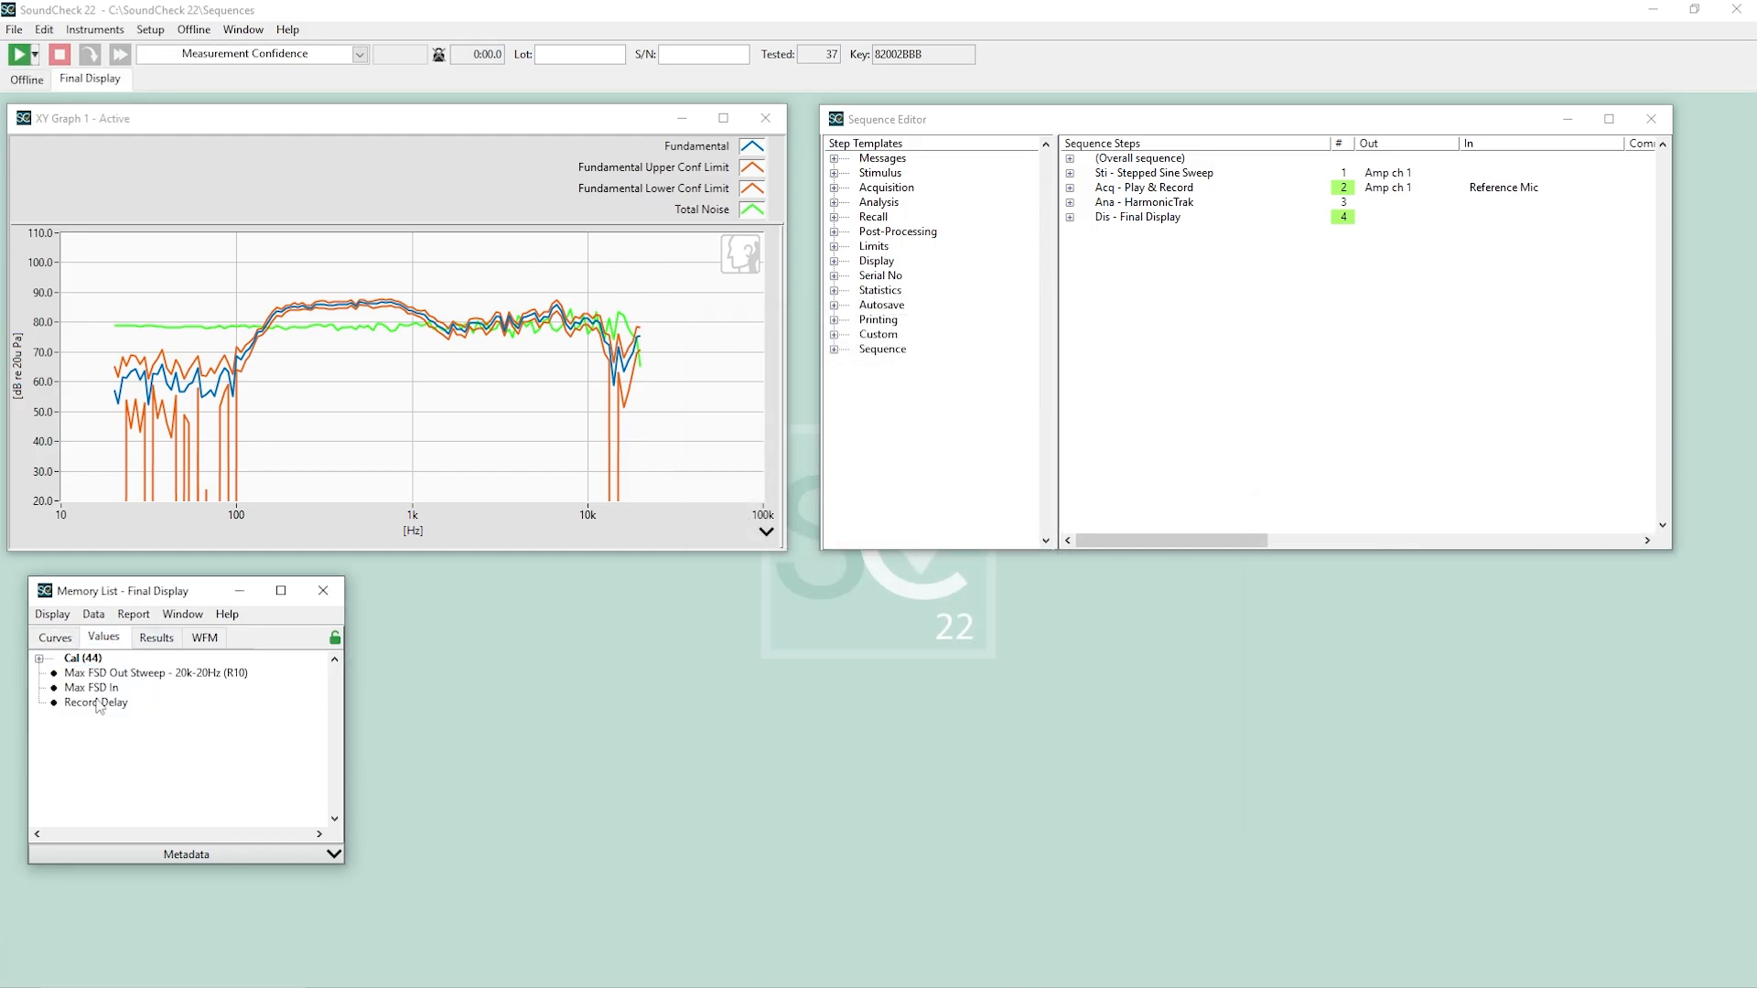
double_click(98, 689)
- Set the Stepped Sine Sweep's Min Cycles to 20 and Min Duration to 20m s, and update the stimulus
double_click(1142, 175)
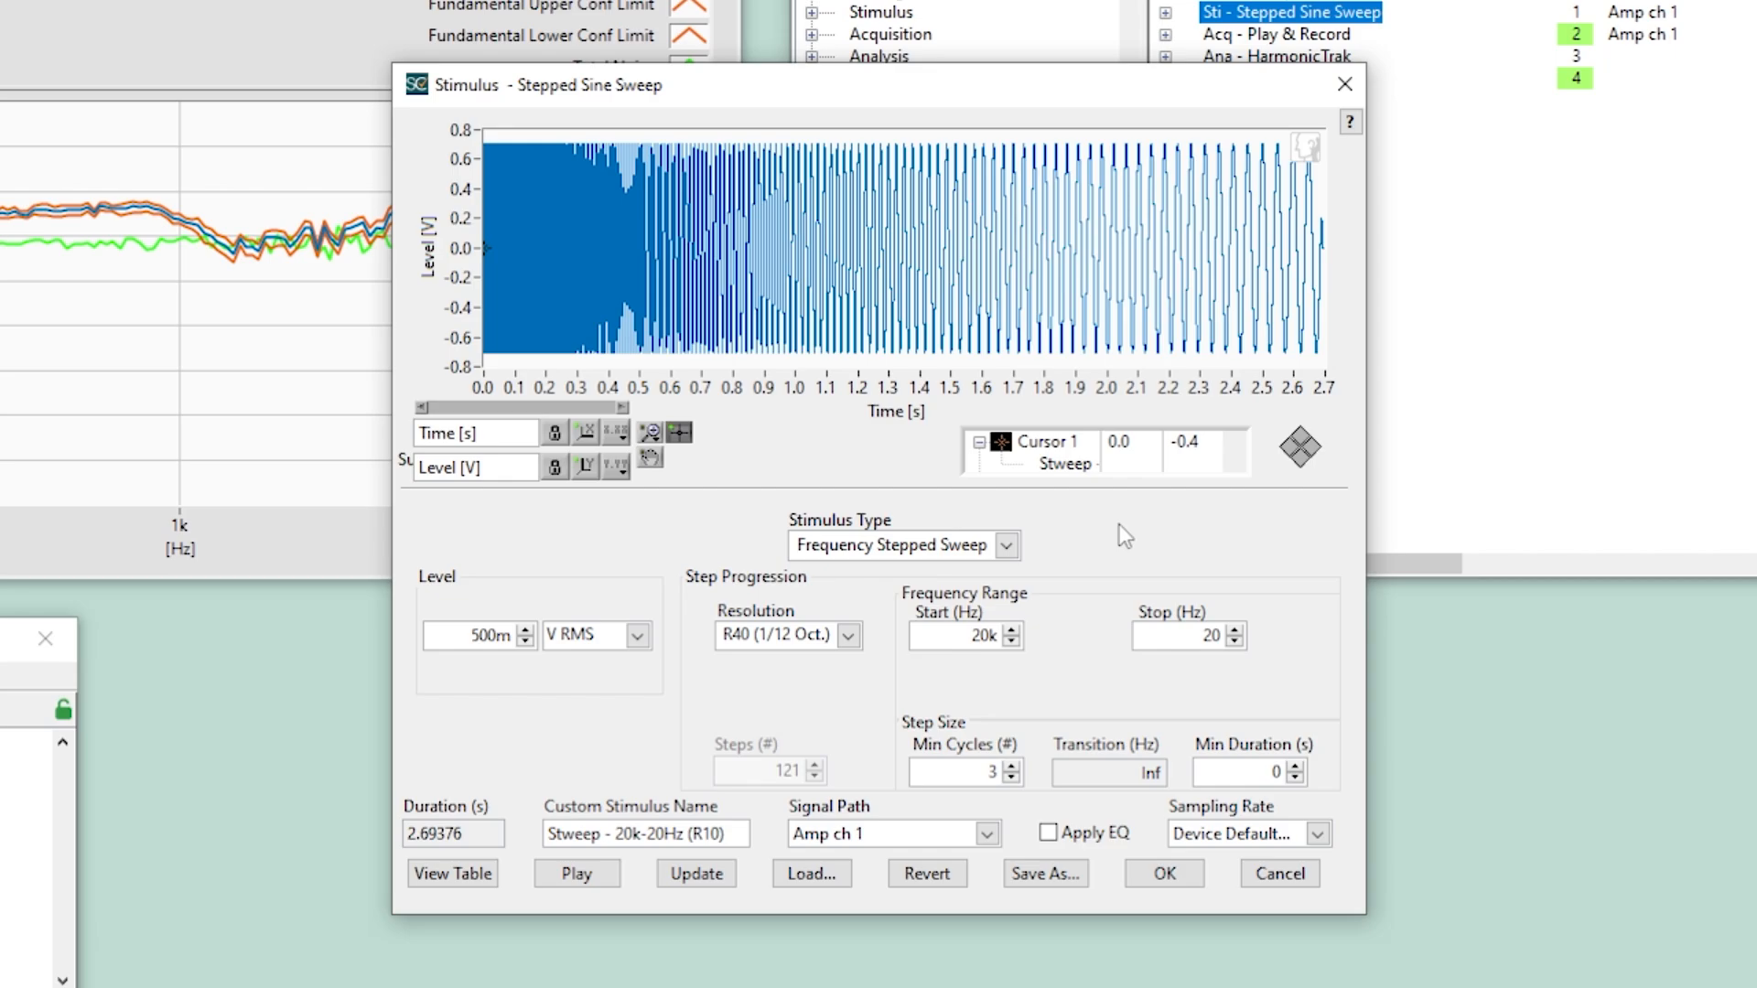
double_click(960, 771)
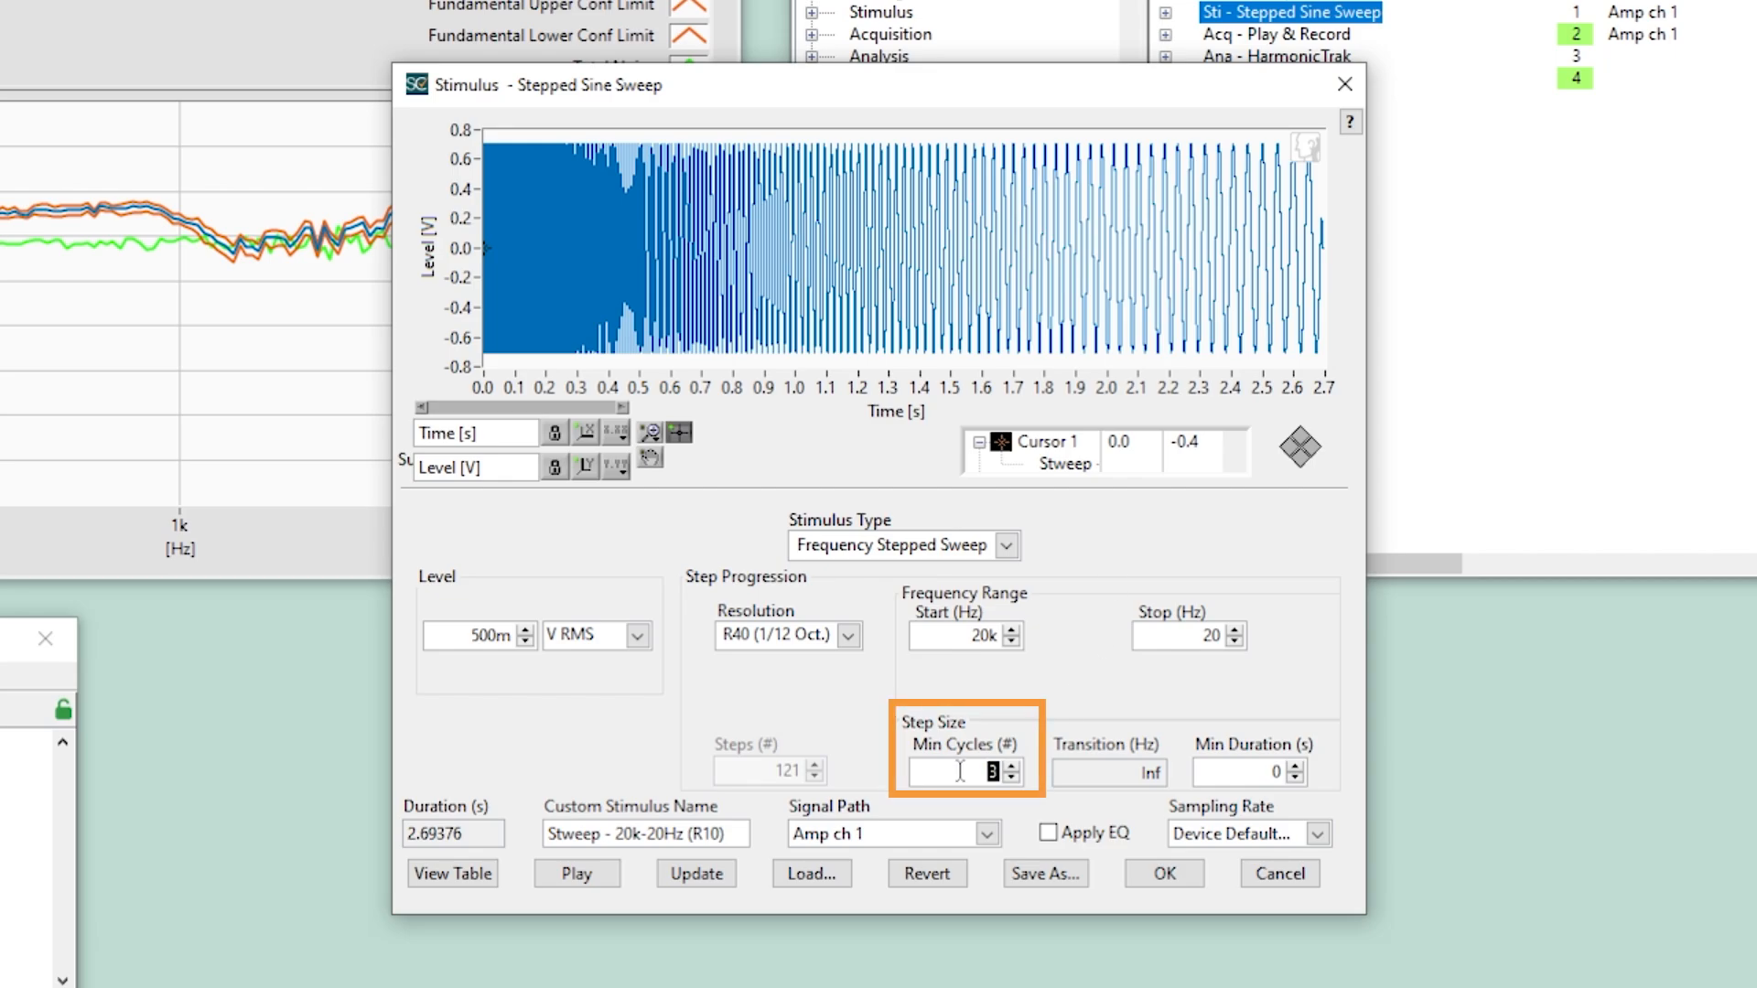
text(20)
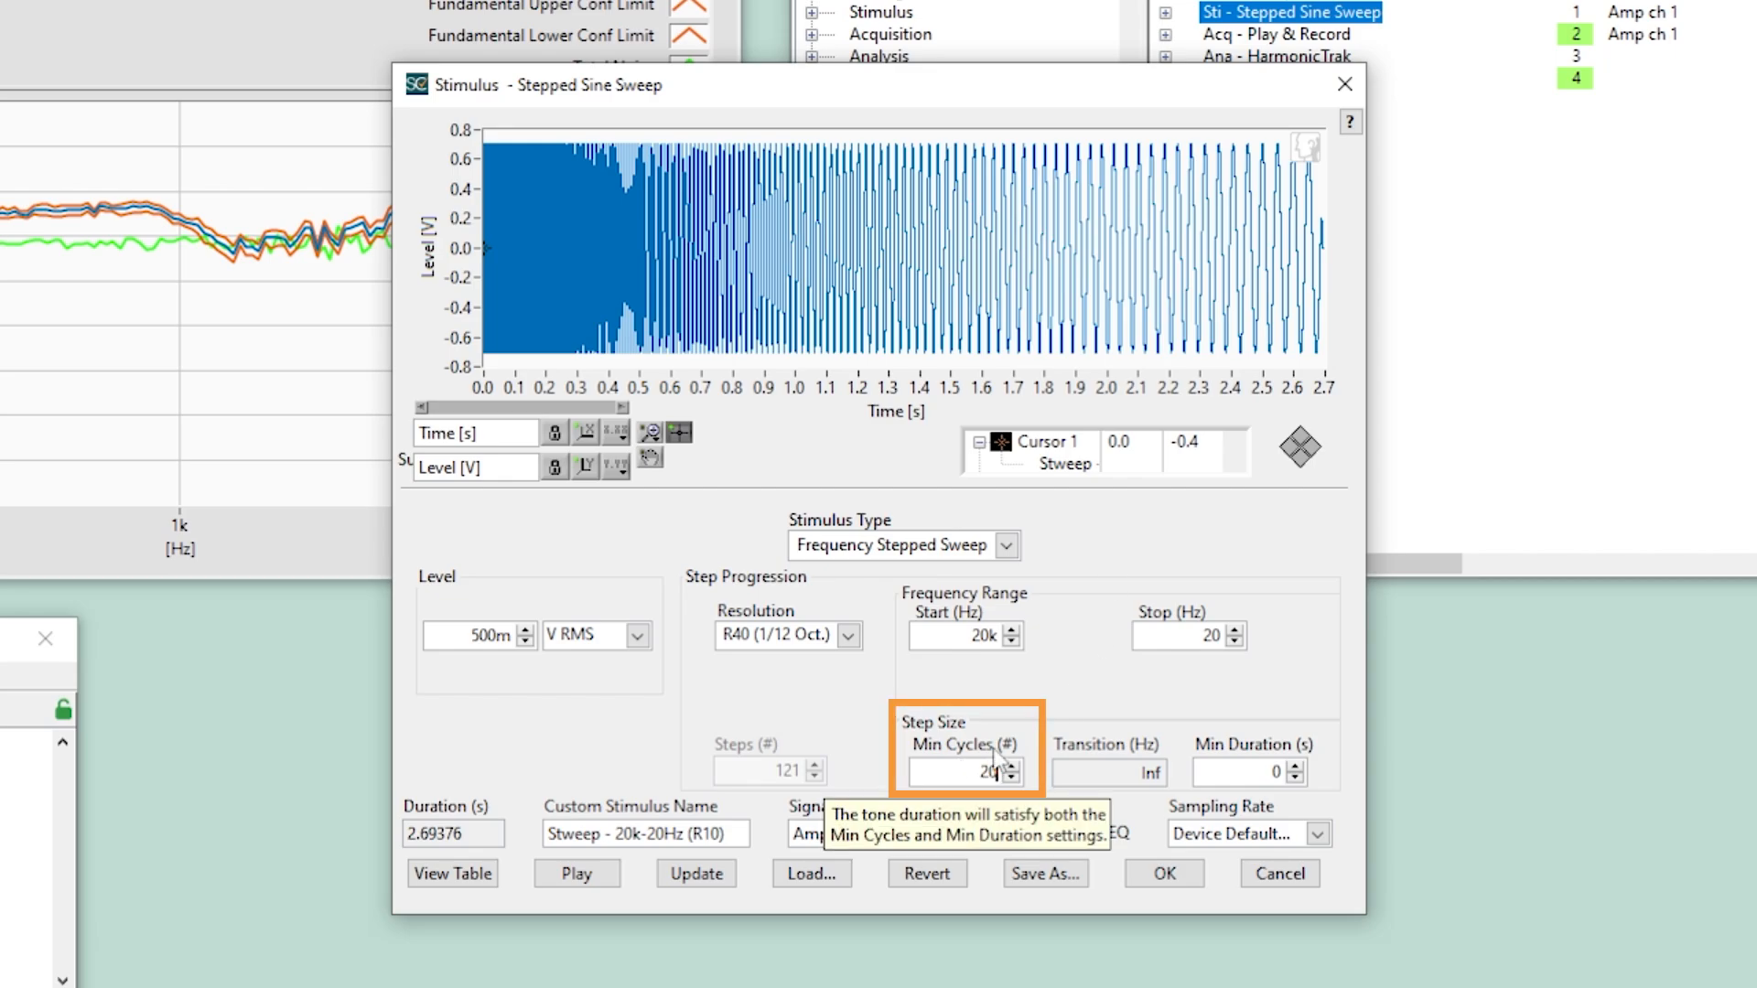
double_click(1270, 773)
text(20m)
key(Return)
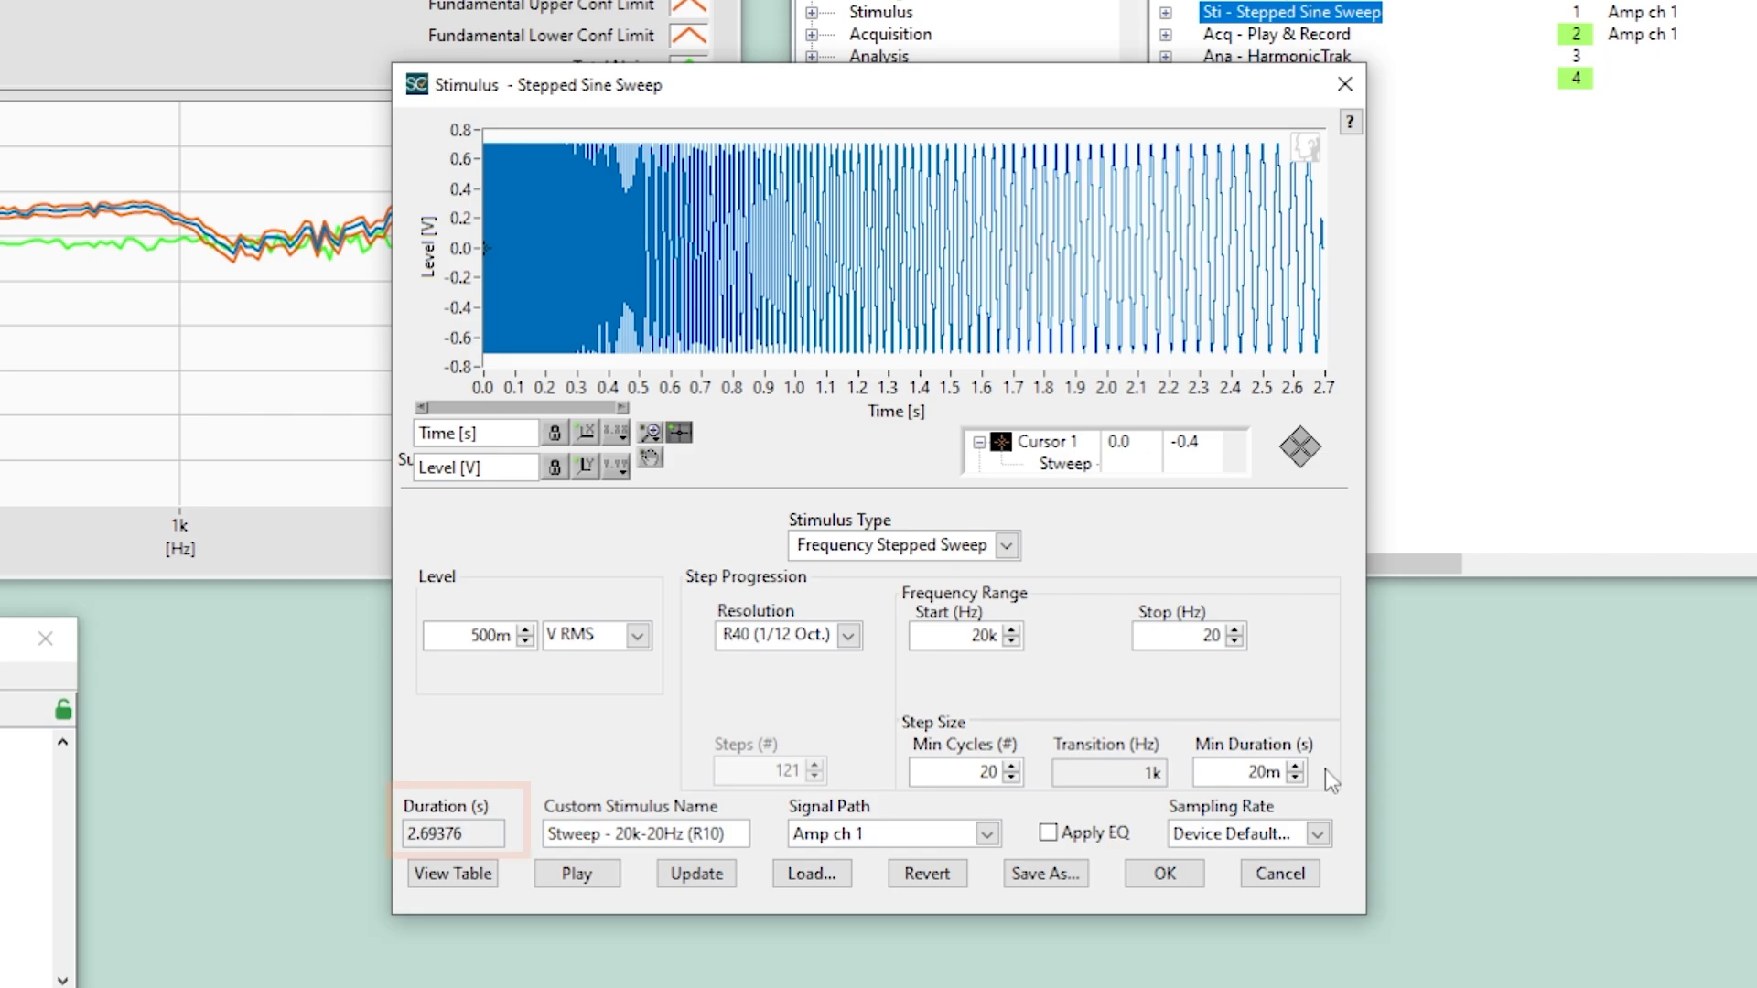
click(710, 882)
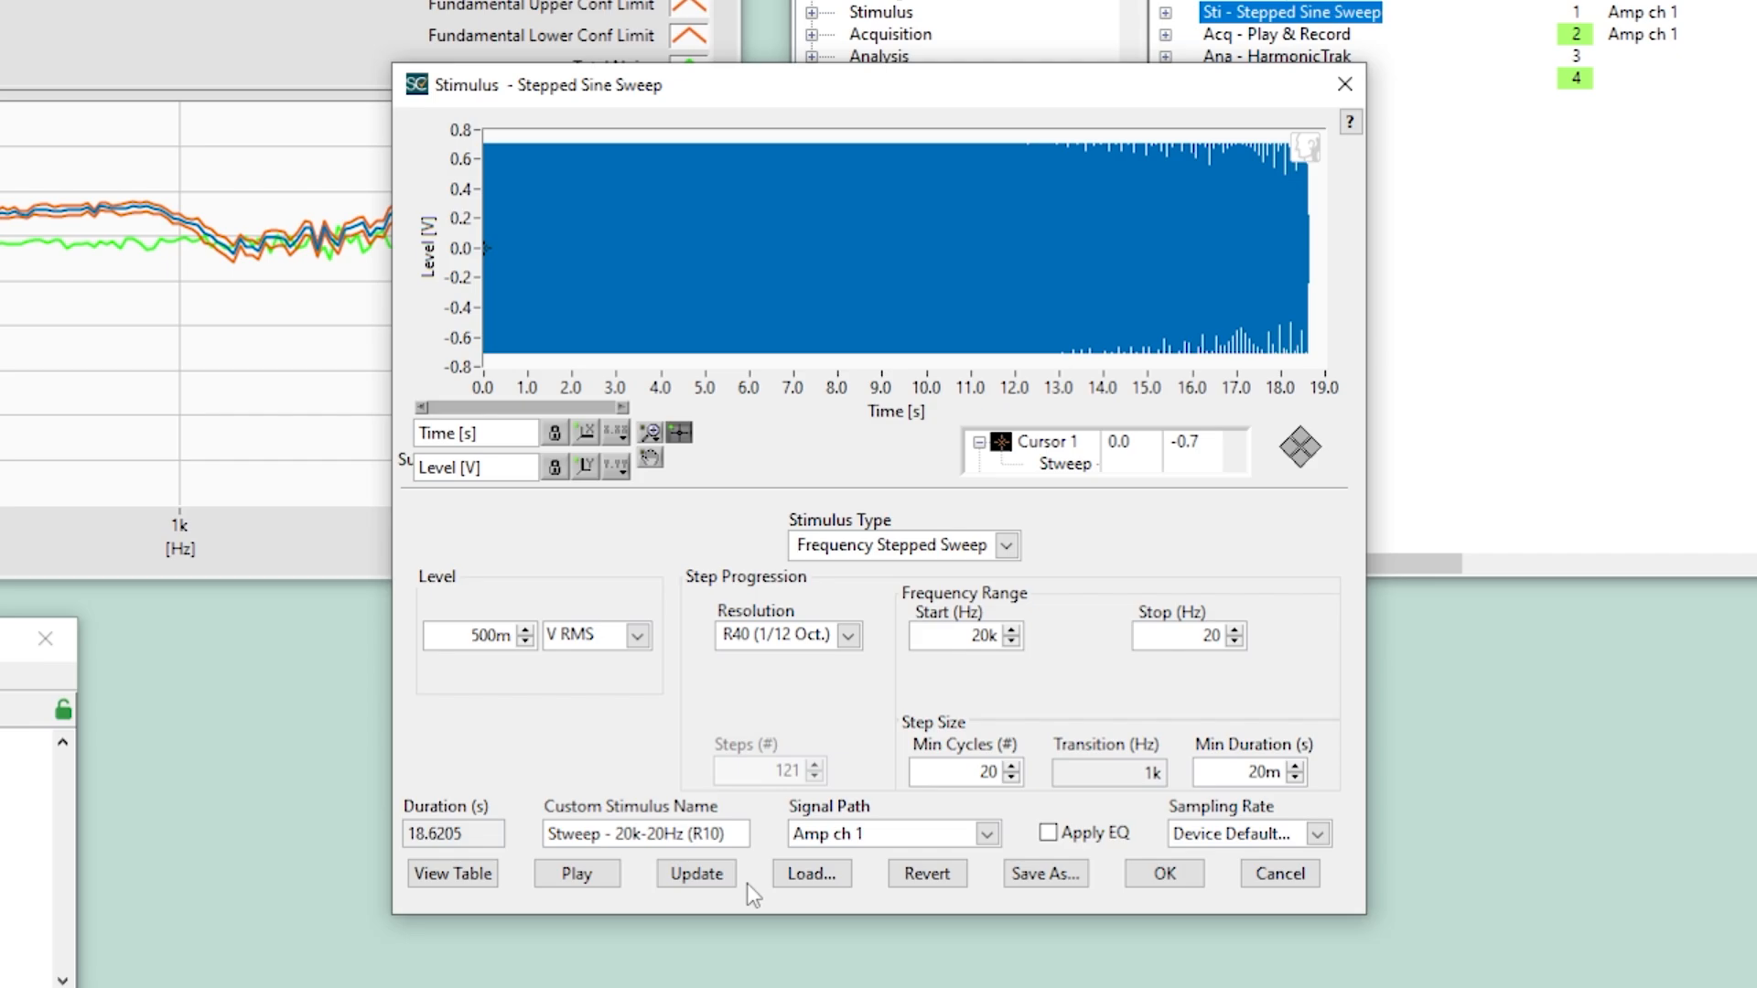
- Set the sweep resolution to R10 (1/3 Oct.) and update the stimulus
click(849, 635)
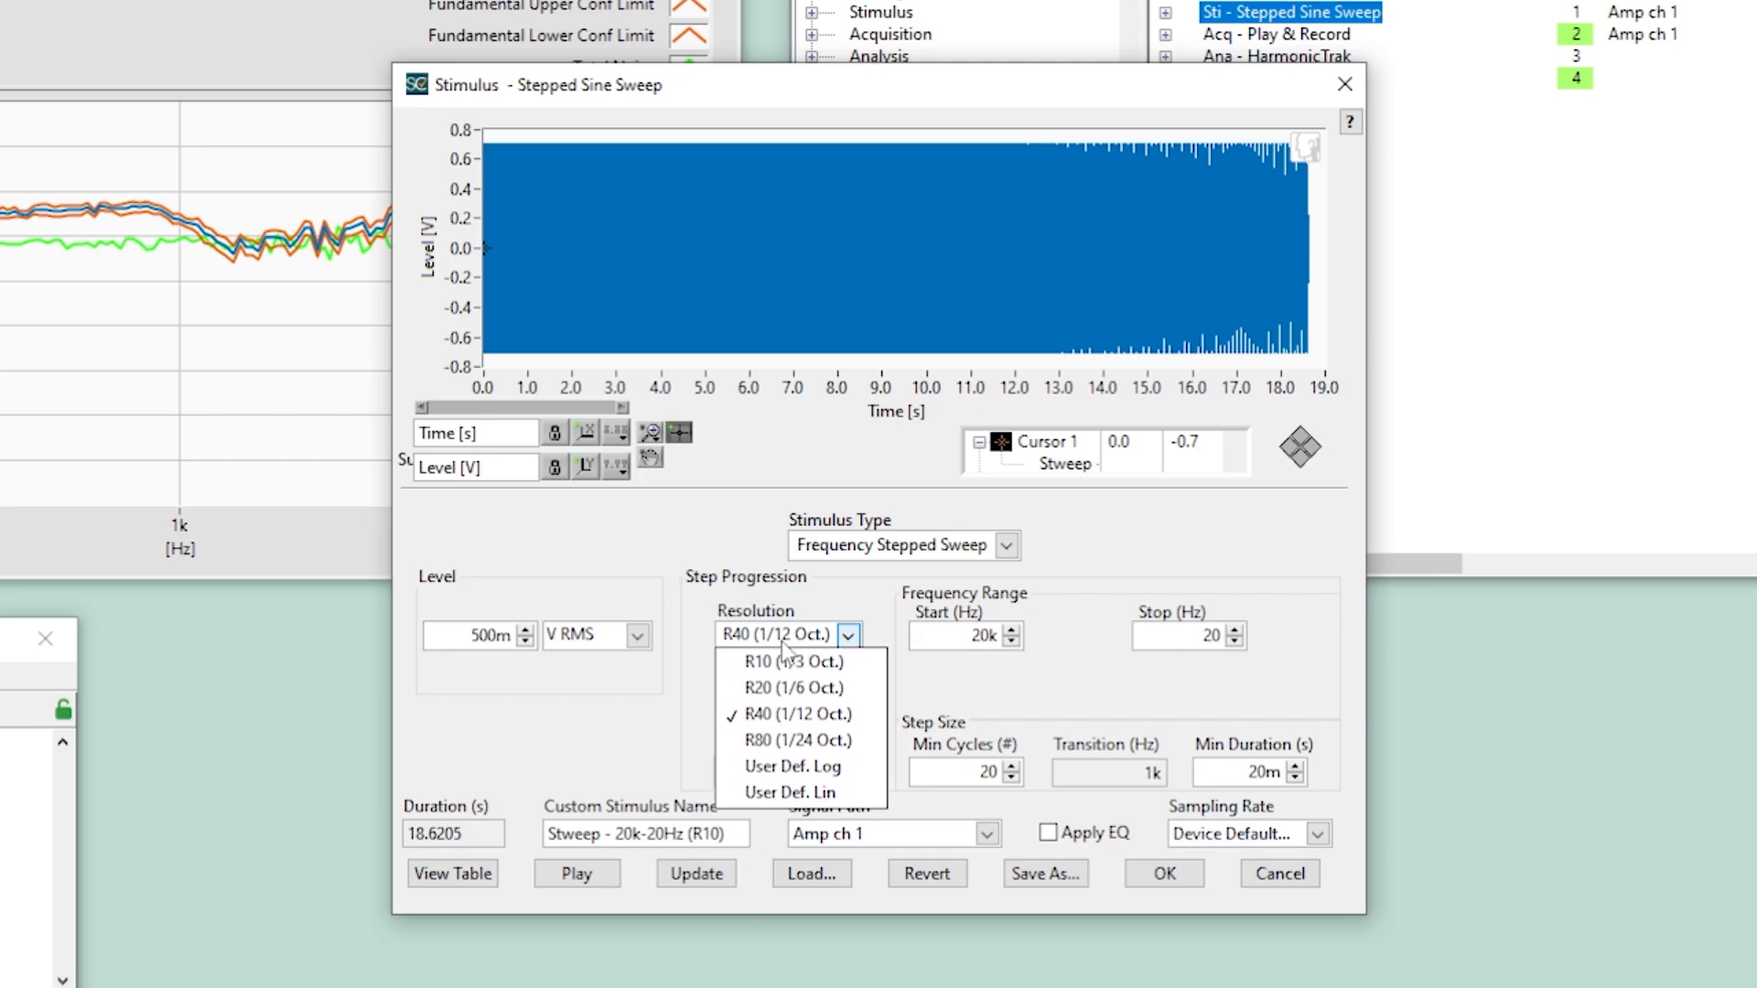
click(827, 672)
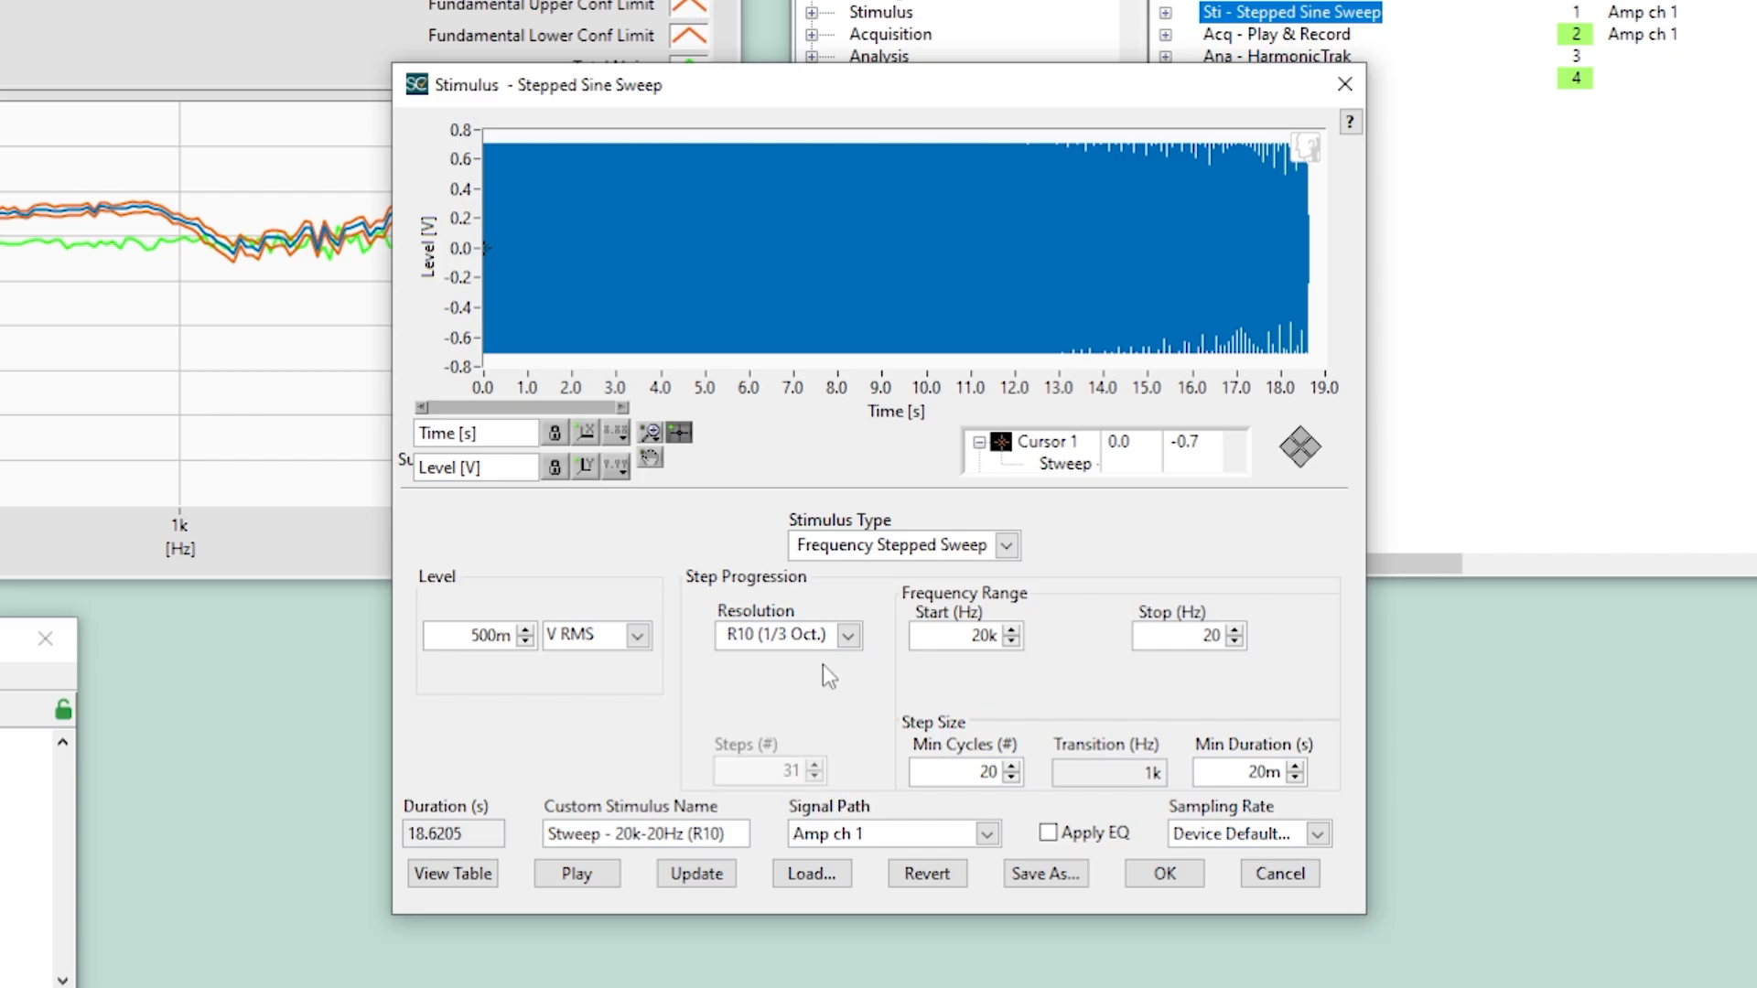
click(686, 883)
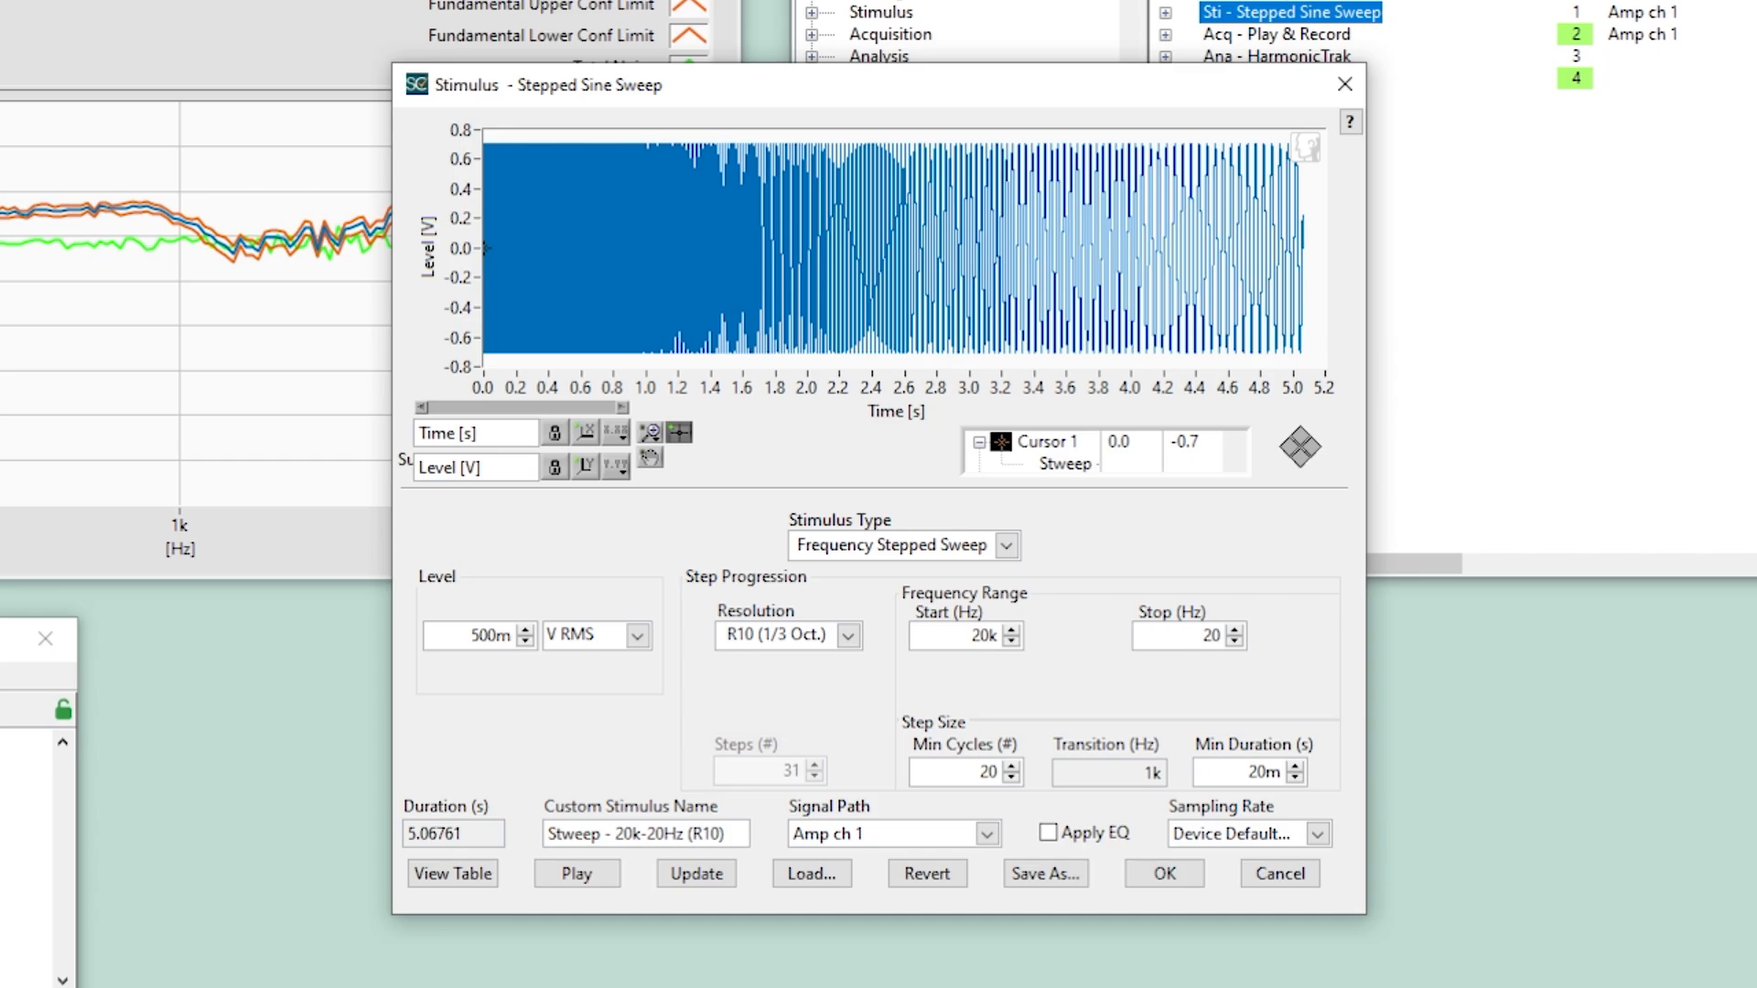
- Set the sweep's frequency range to start at 10k Hz and stop at 100 Hz, and update the stimulus
click(943, 633)
double_click(944, 633)
text(10k)
key(Return)
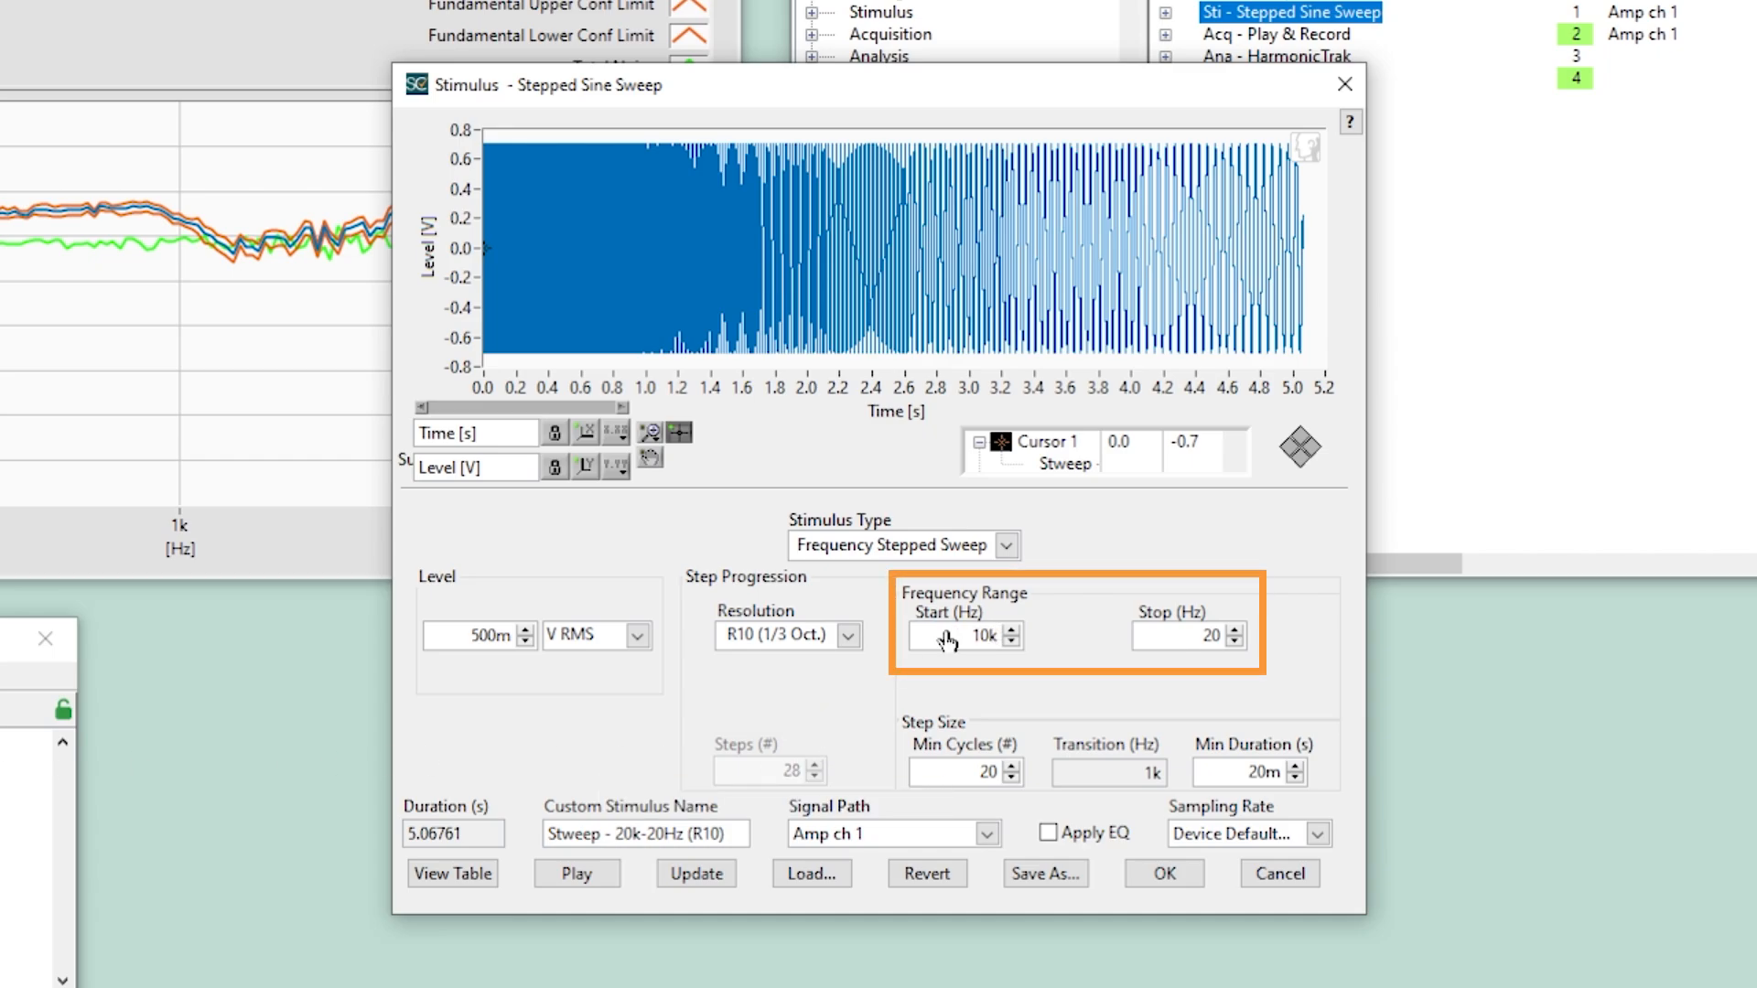
double_click(1182, 637)
text(100)
click(693, 875)
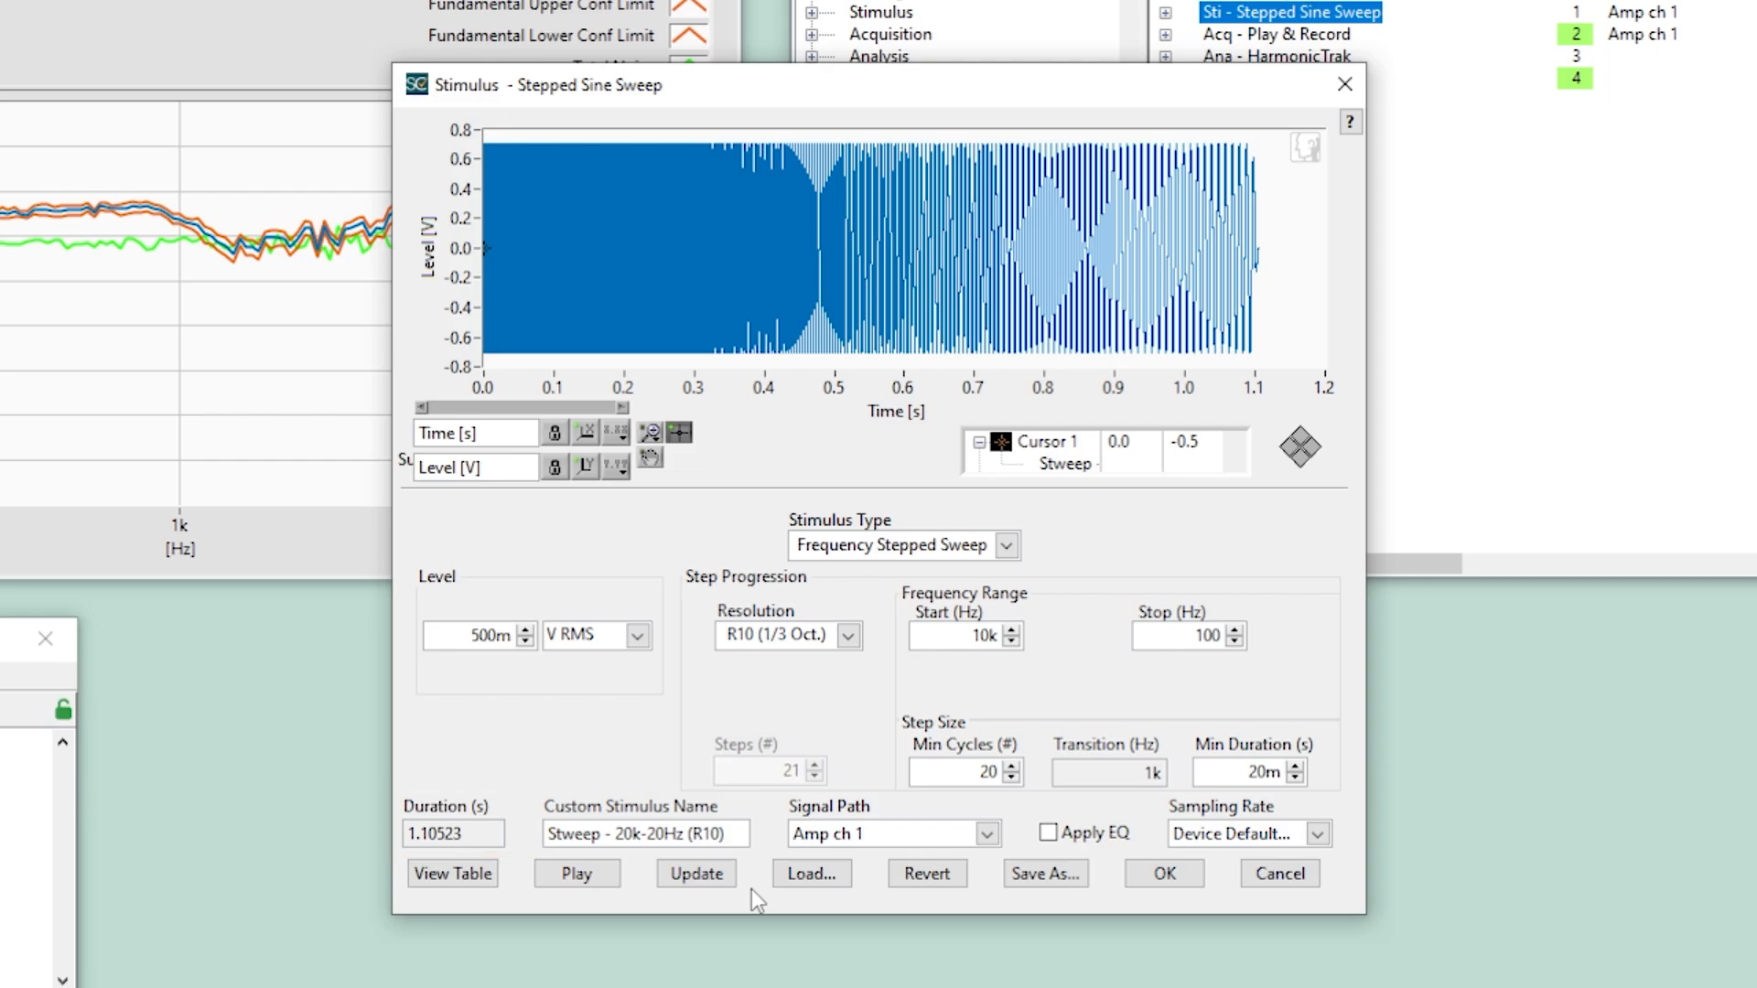
- Accept the revised stimulus settings and run the measurement sequence again
click(1165, 874)
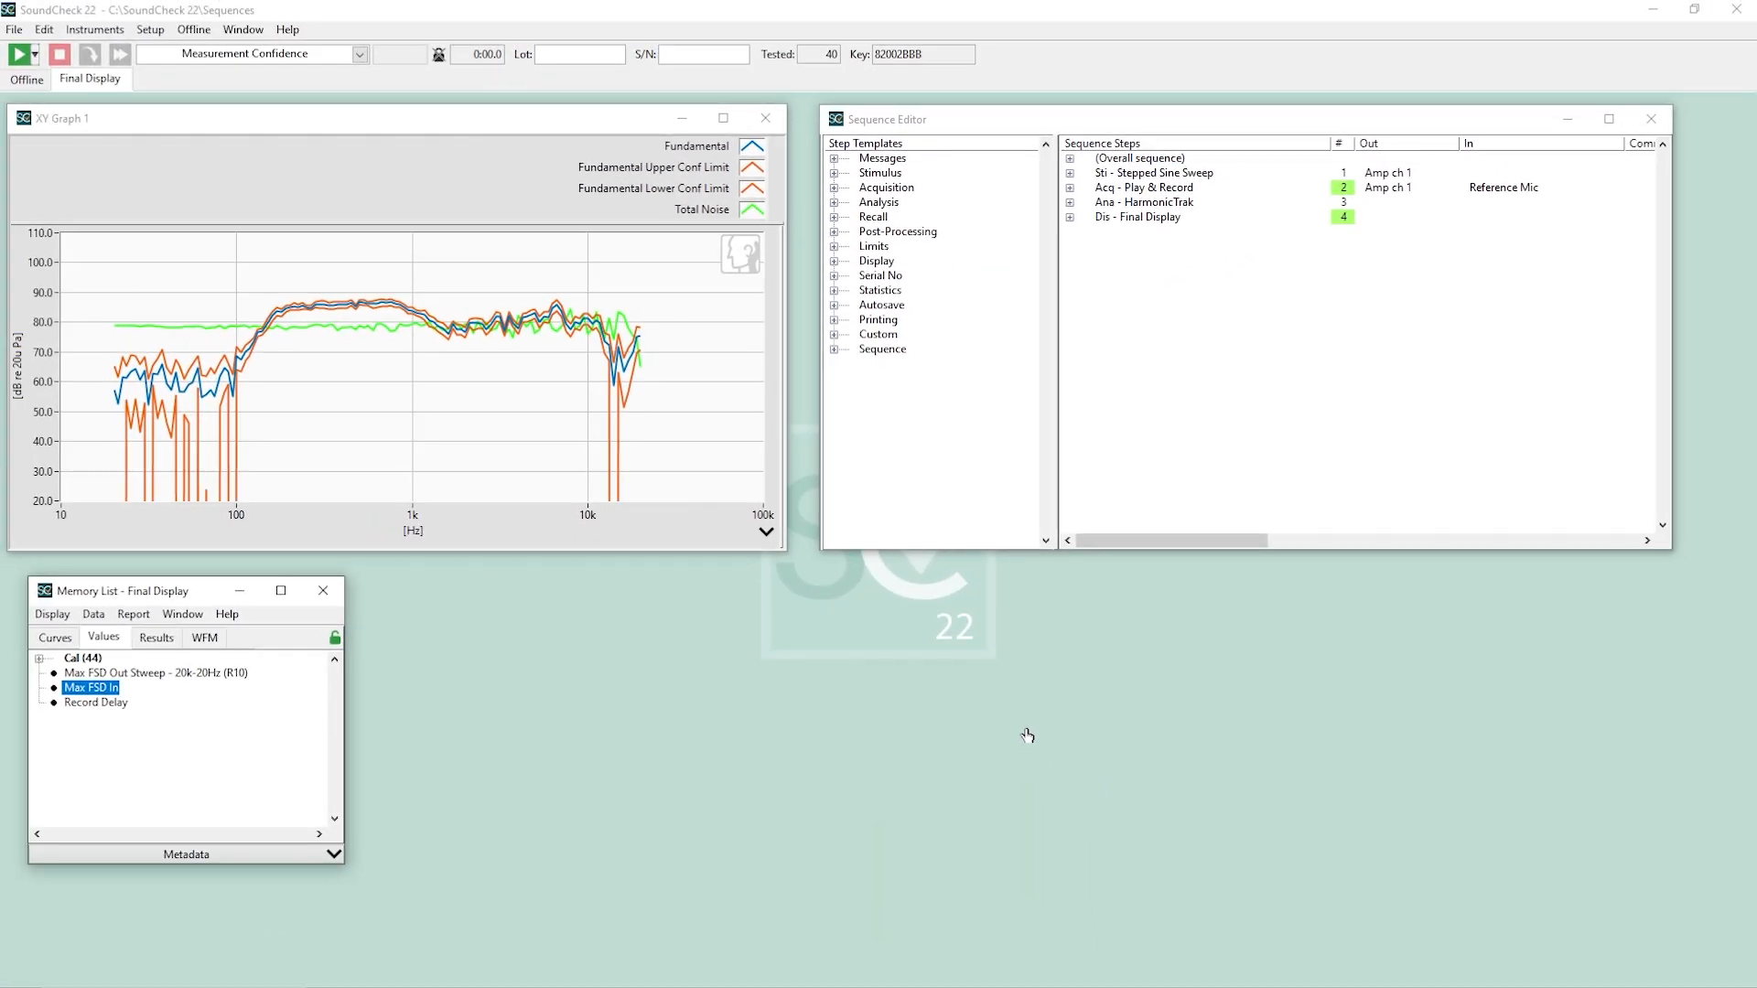
key(F2)
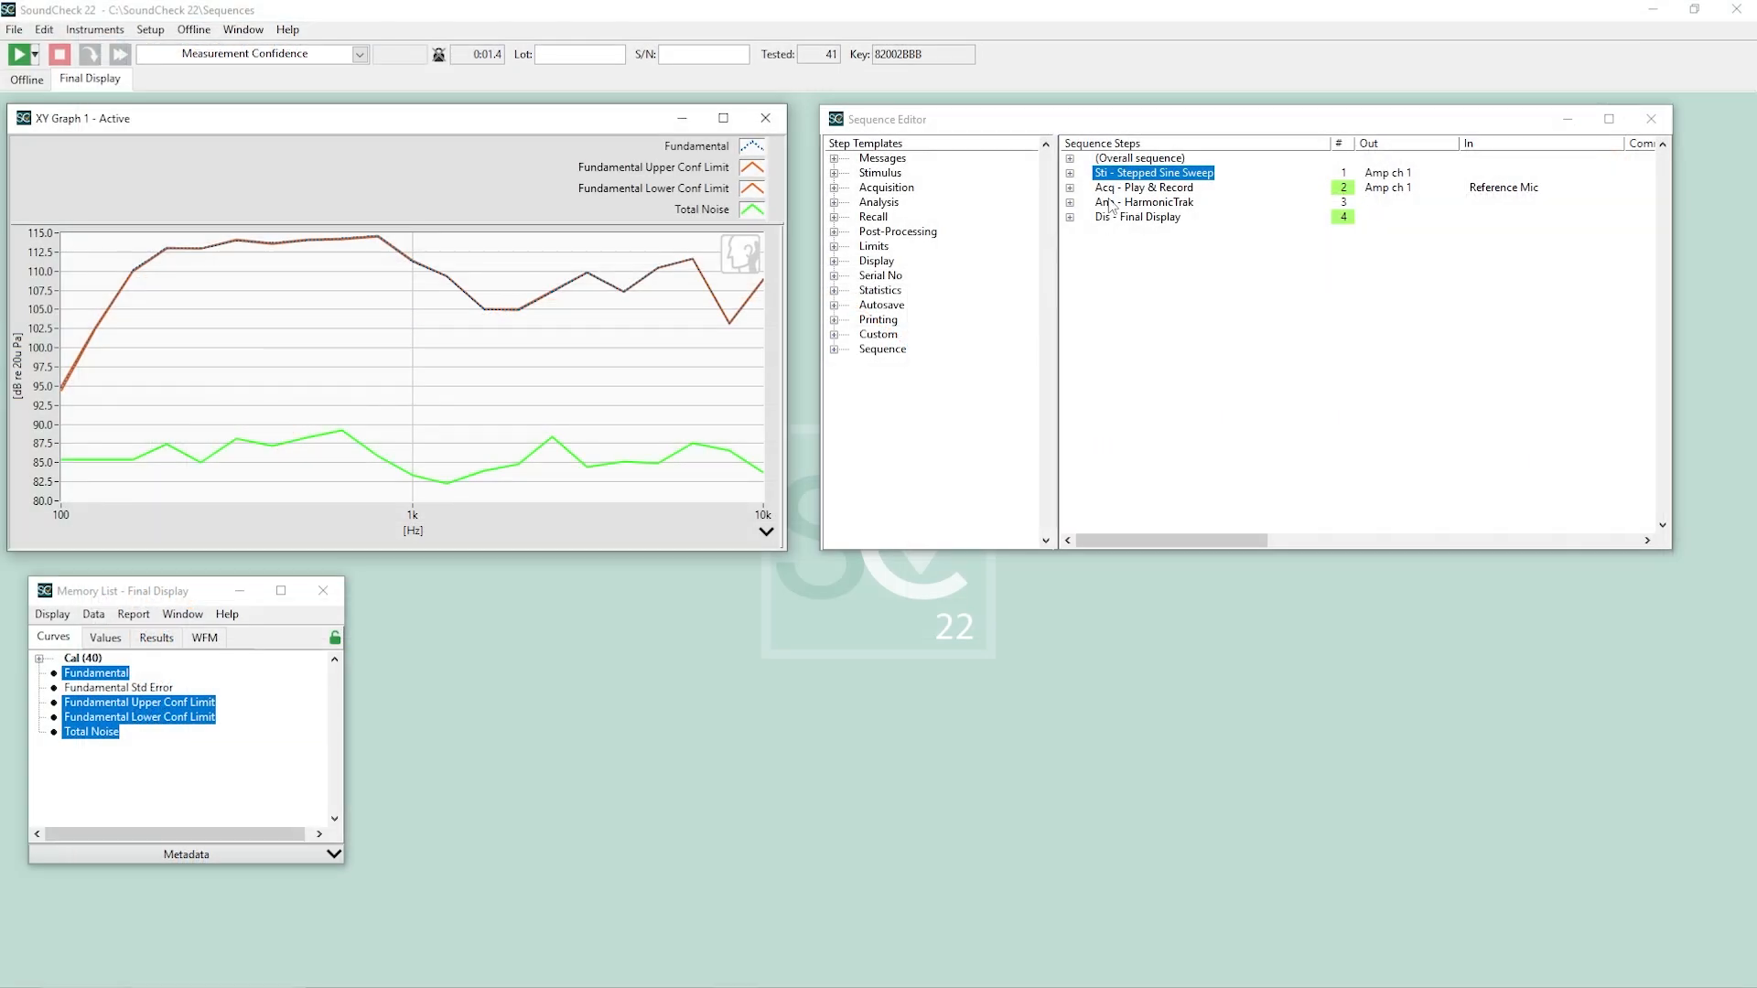
- Set the Stepped Sine Sweep's Min Cycles to 10 and update the stimulus
click(1115, 171)
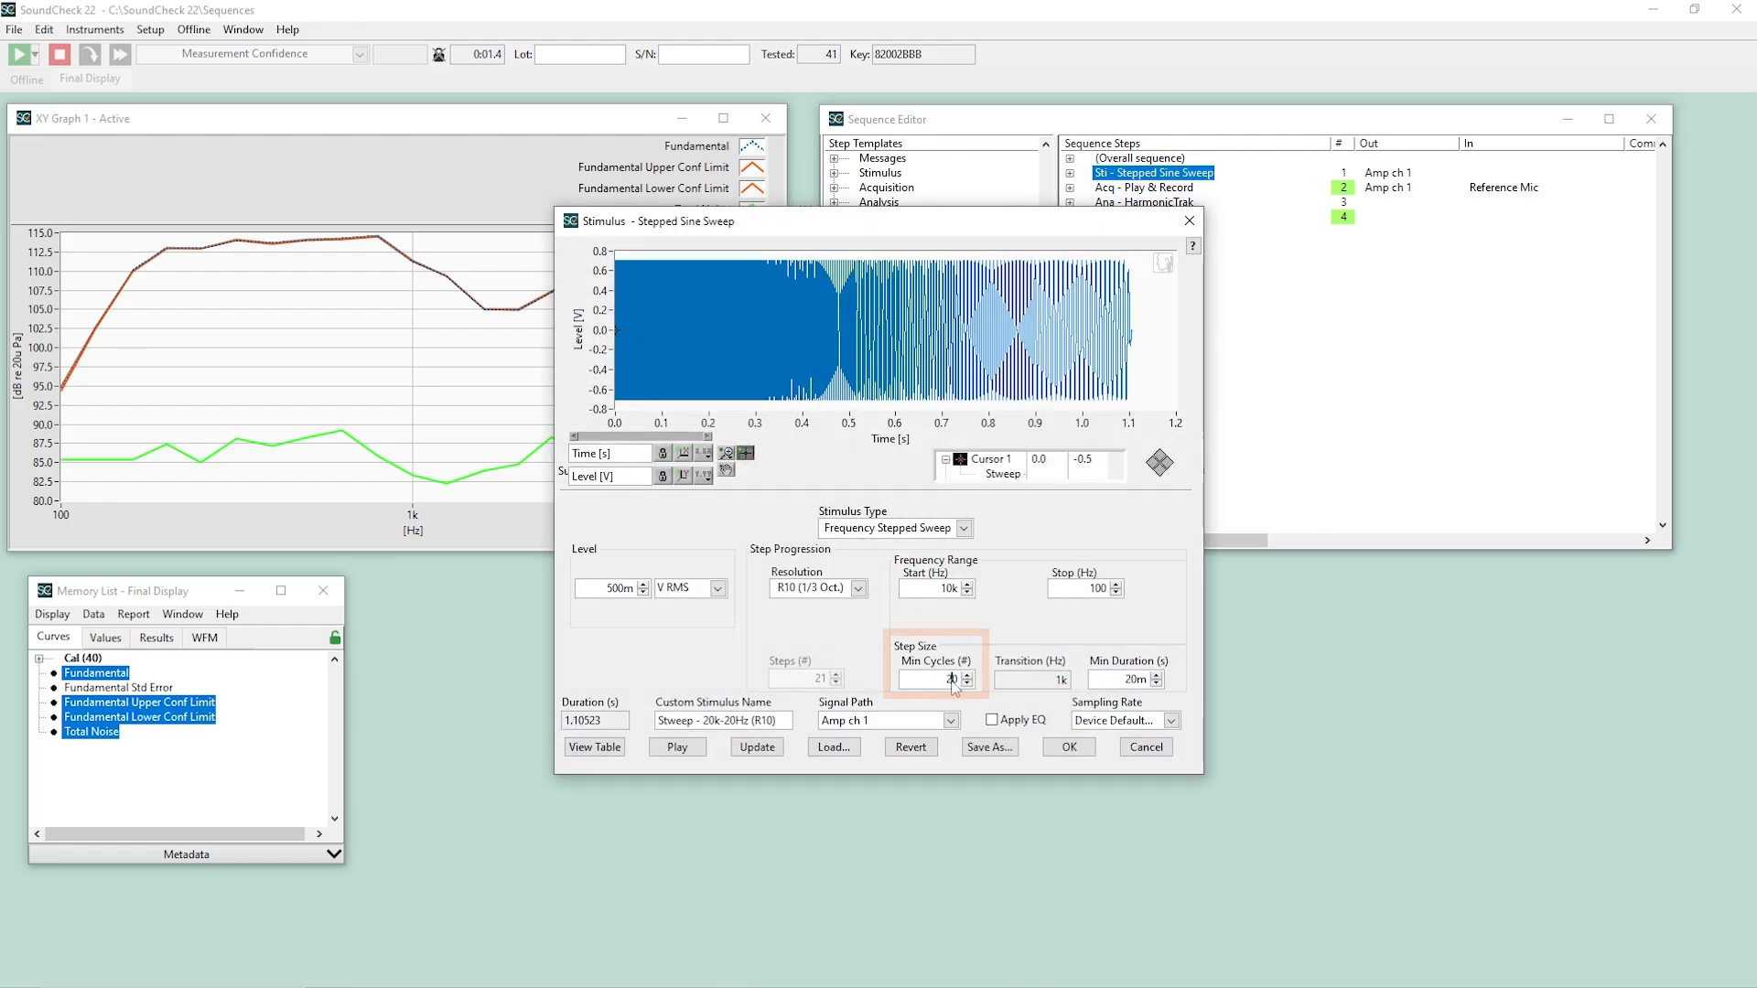
text(1)
click(757, 747)
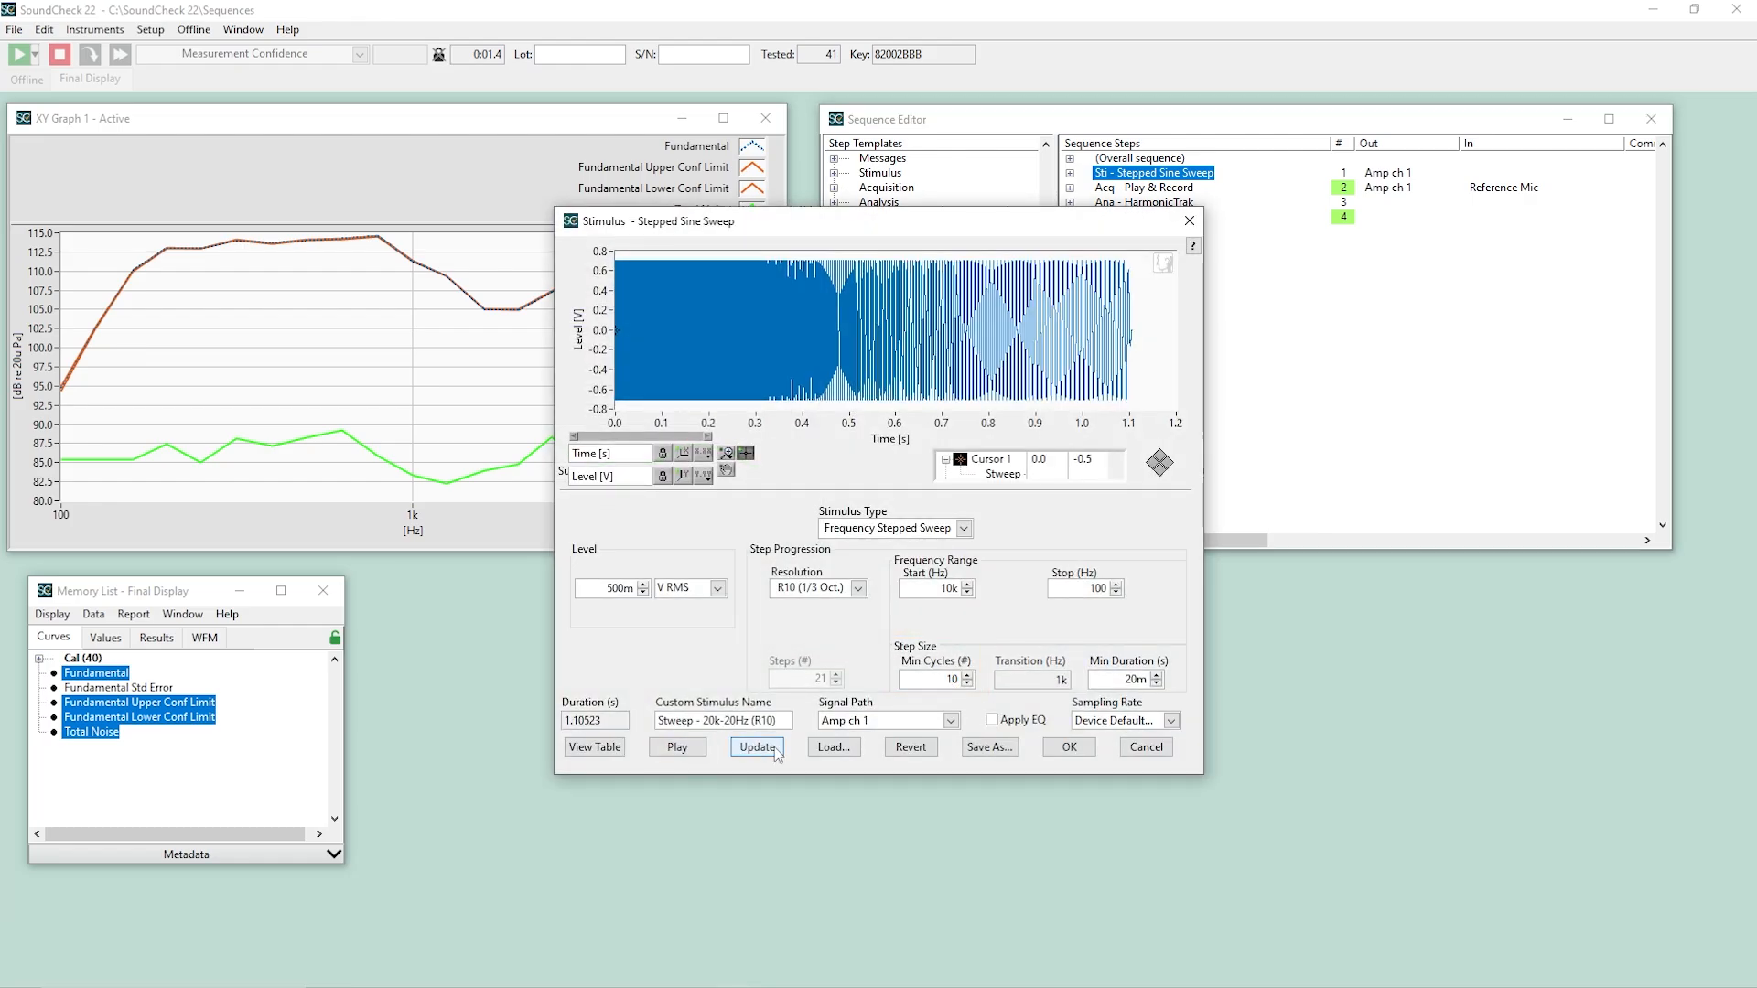